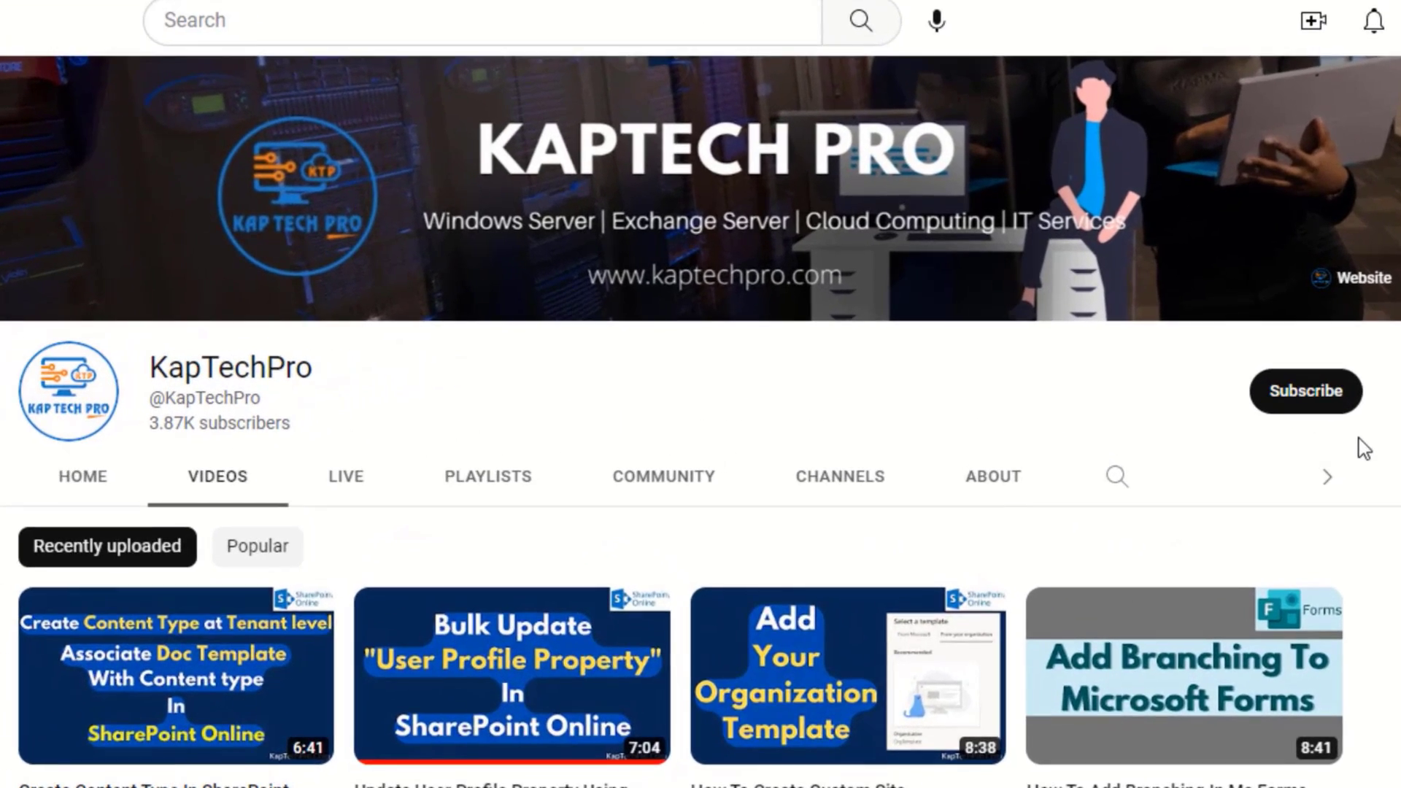
Subscribe to the KapTechPro channel and set its notifications to All.
click(1303, 409)
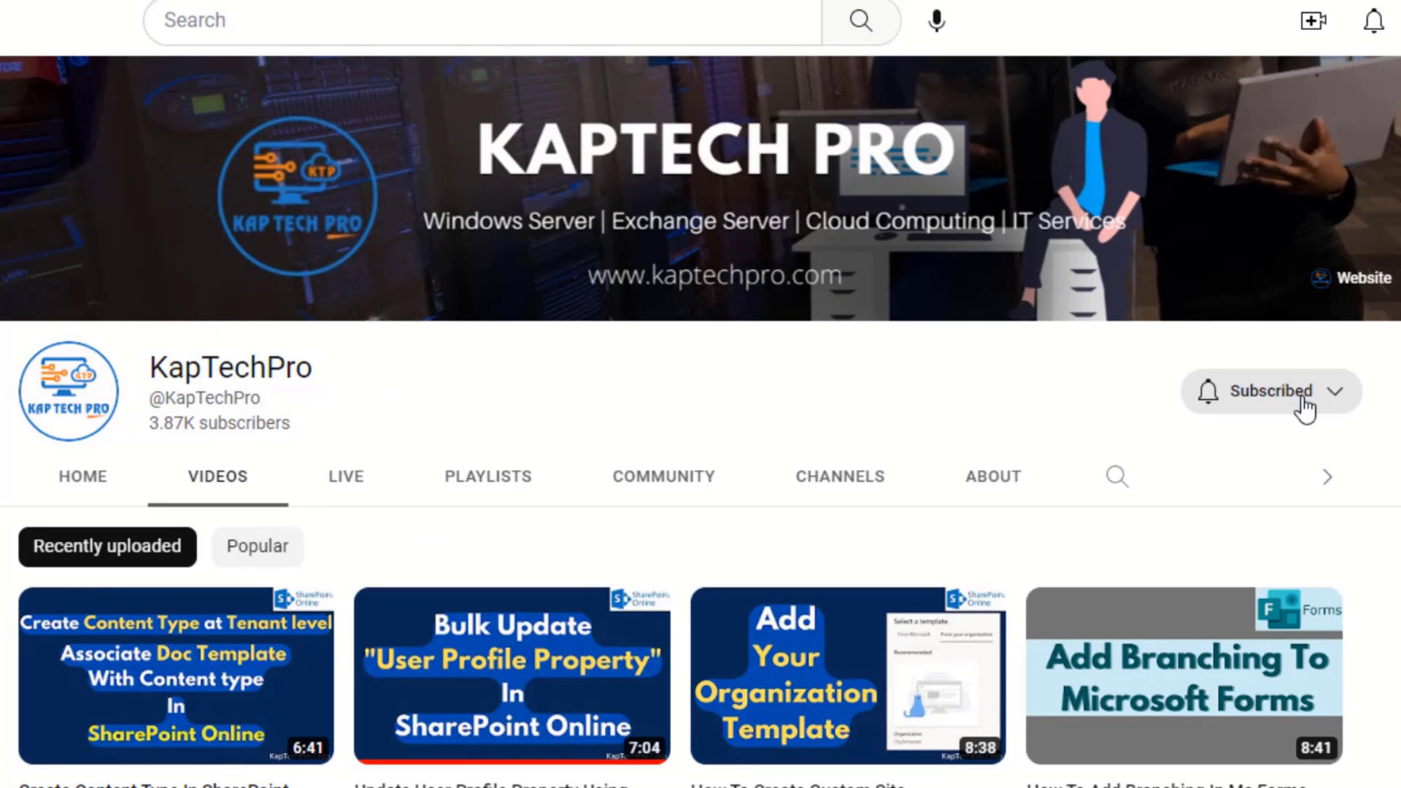
click(1304, 406)
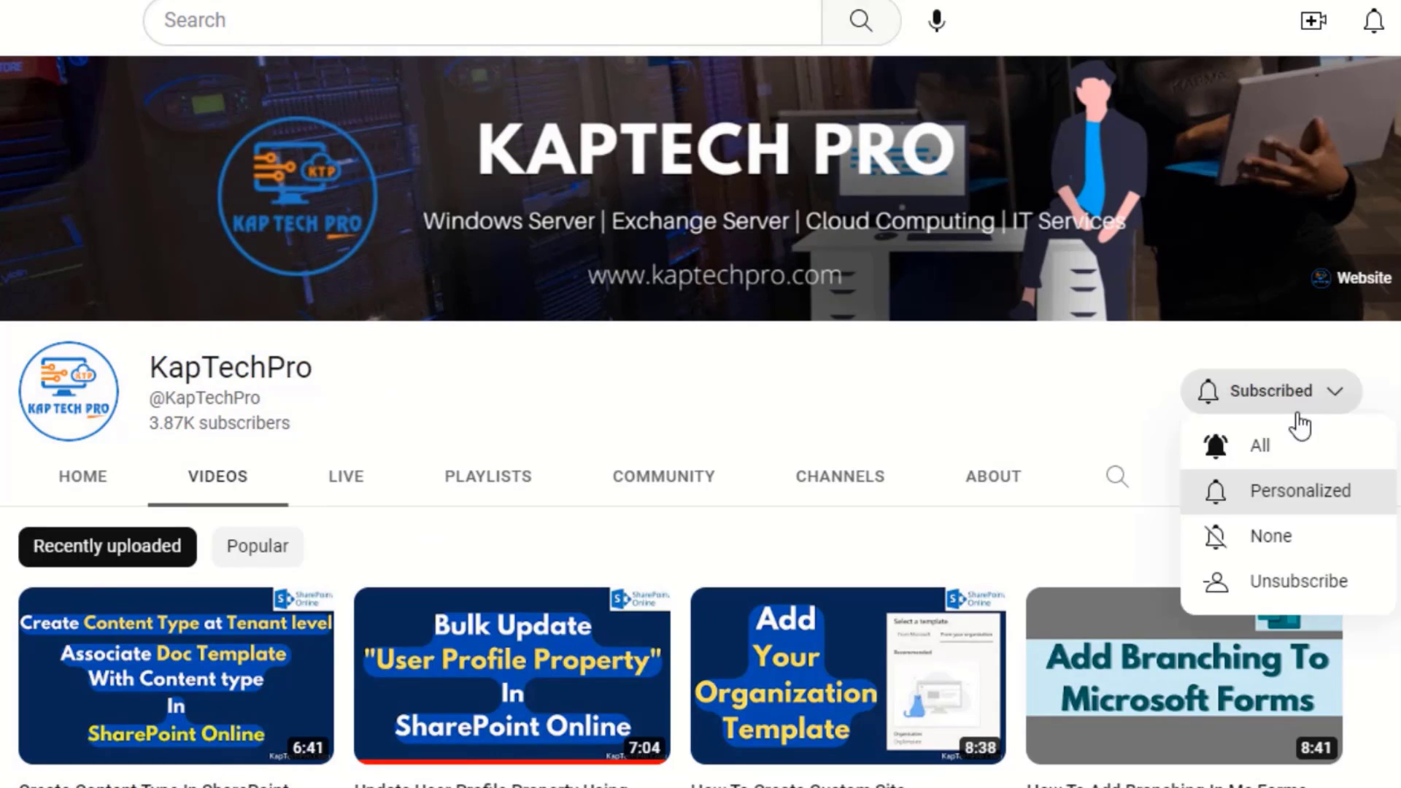
click(1269, 456)
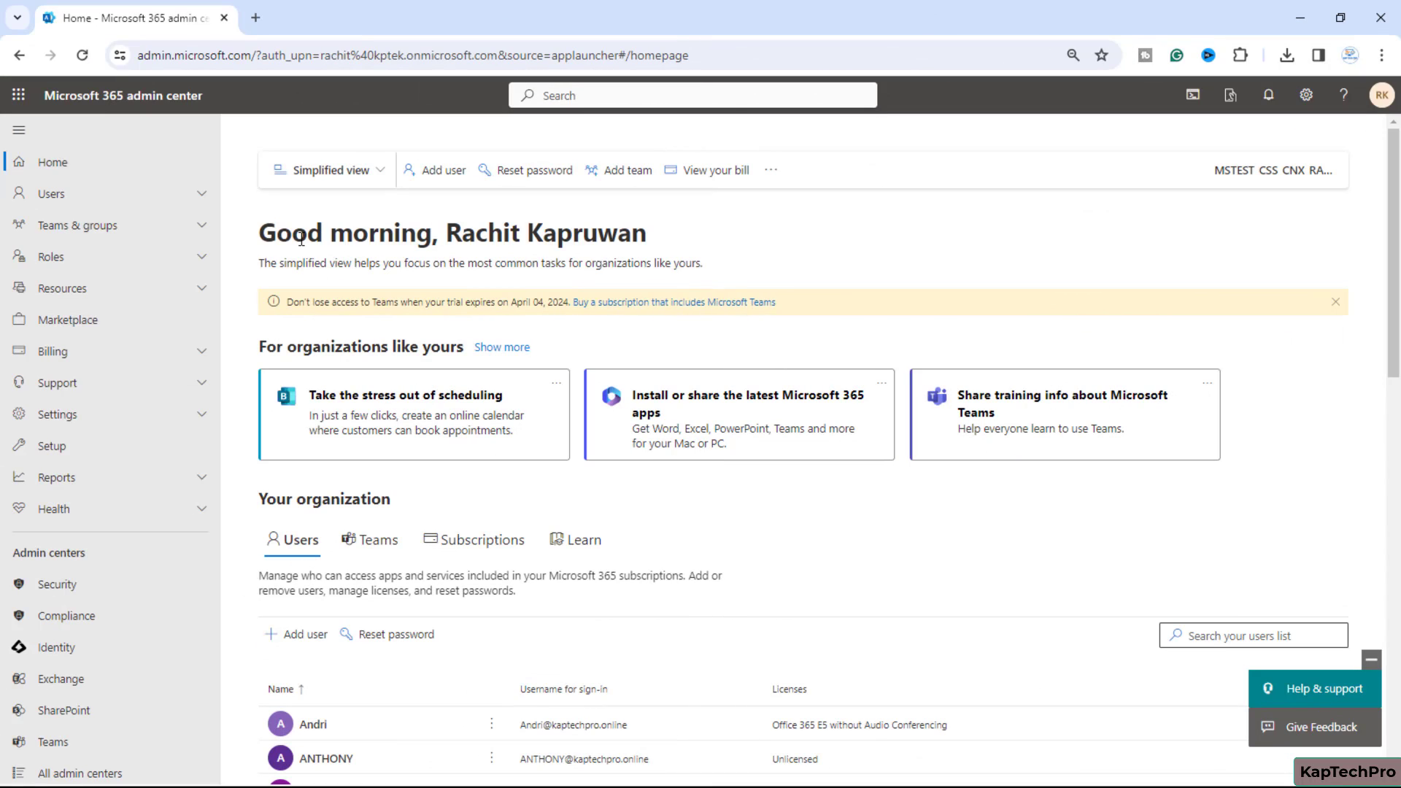
Open the Stream admin center from All admin centers, then switch to the downloaded video report in Excel.
scroll(89, 560, down, 1)
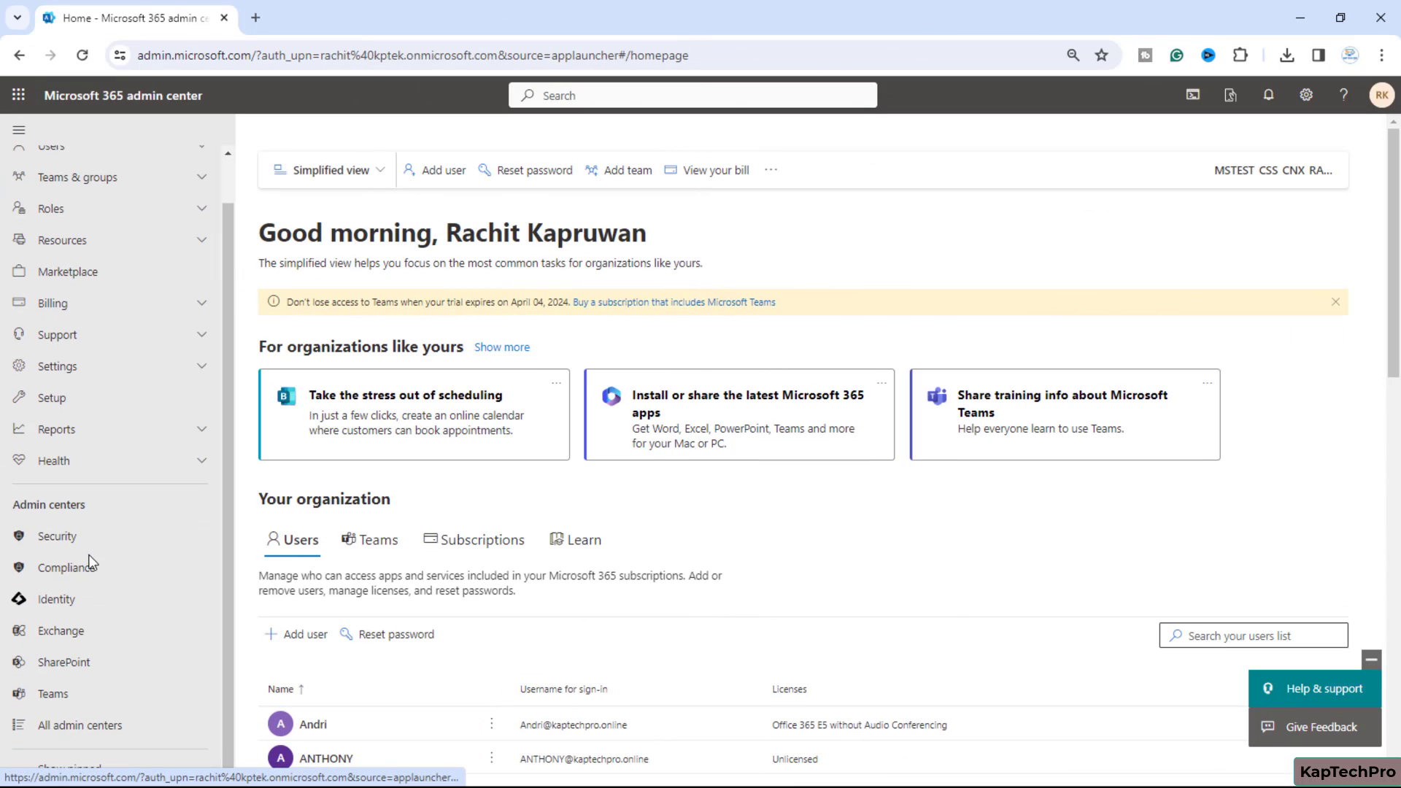
click(67, 728)
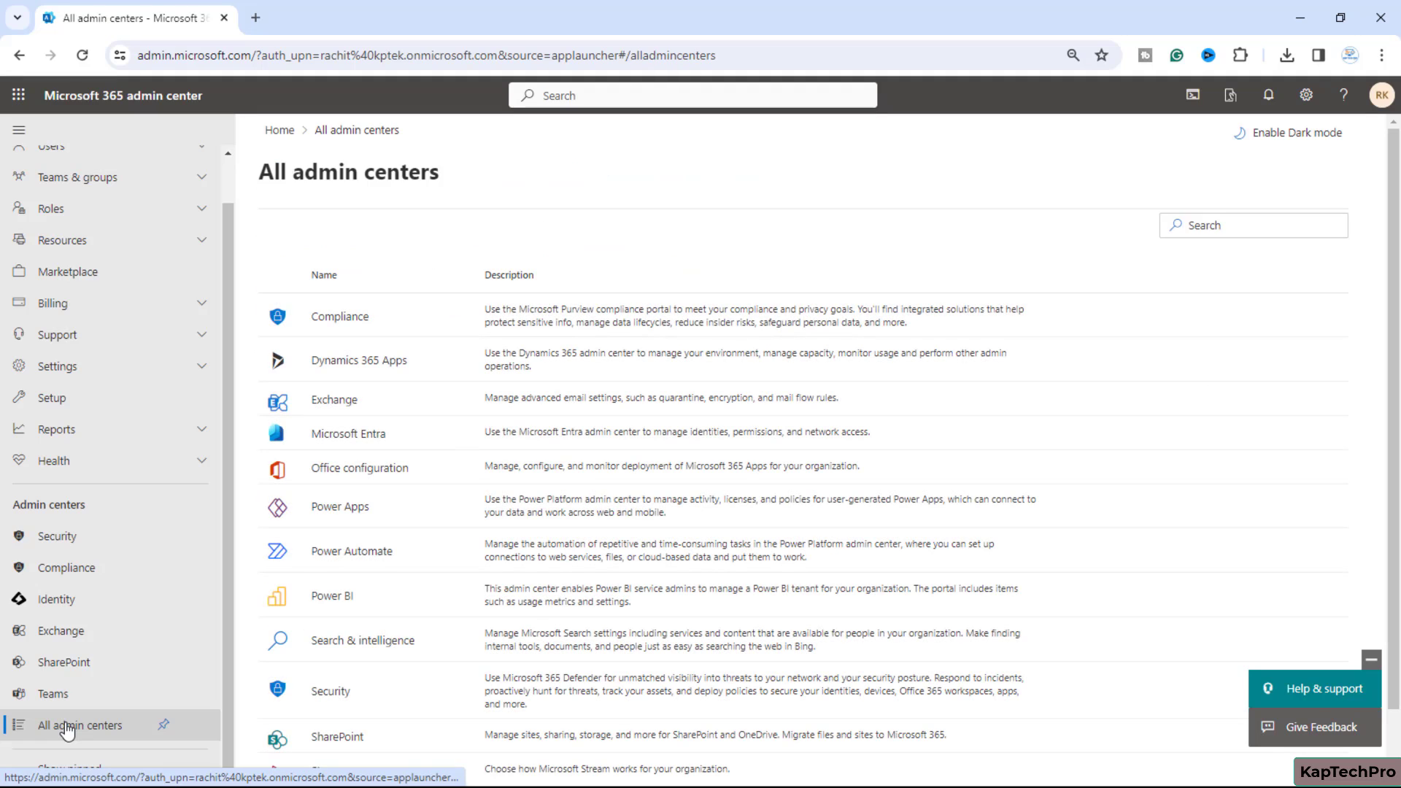
scroll(394, 691, down, 1)
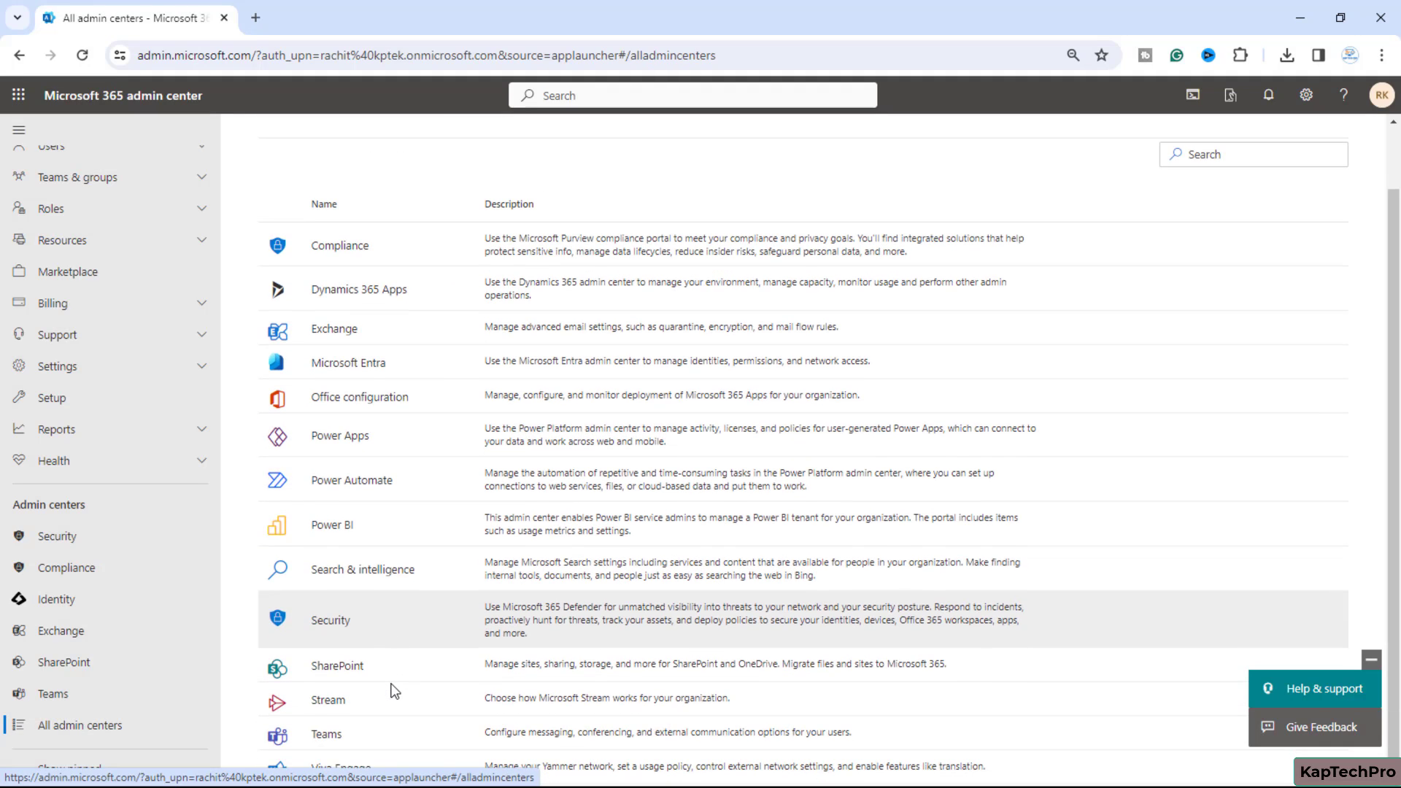
click(324, 704)
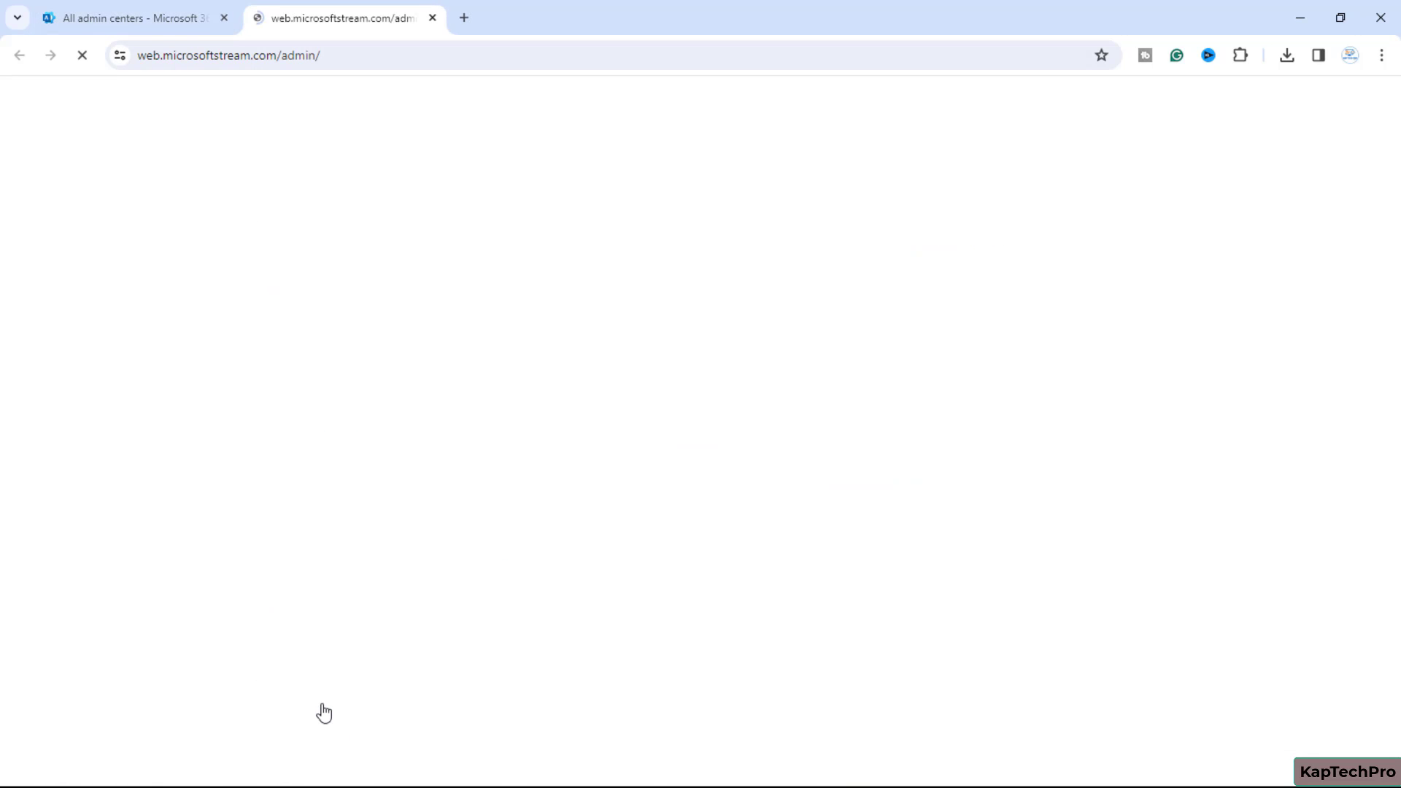
key(super)
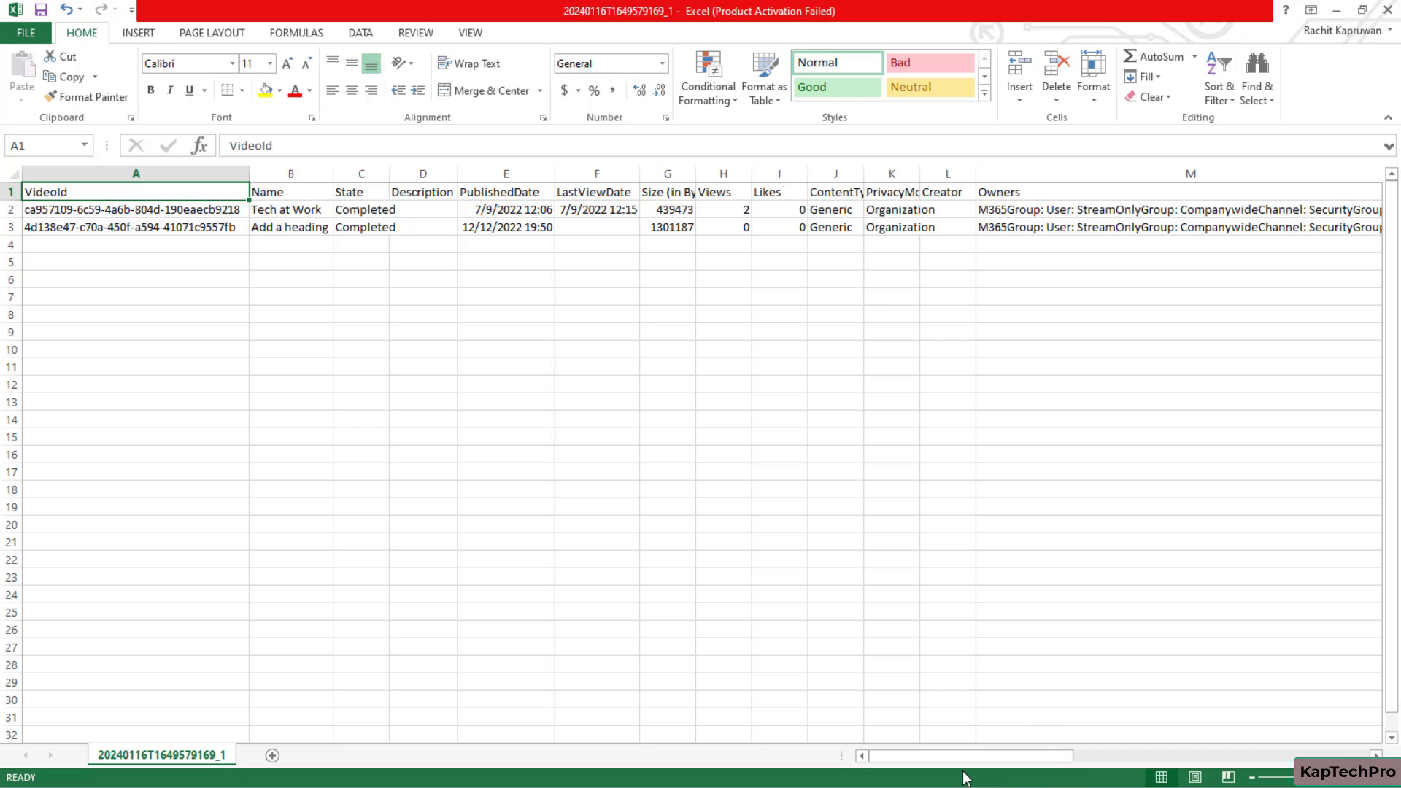
drag(975, 752, 1277, 738)
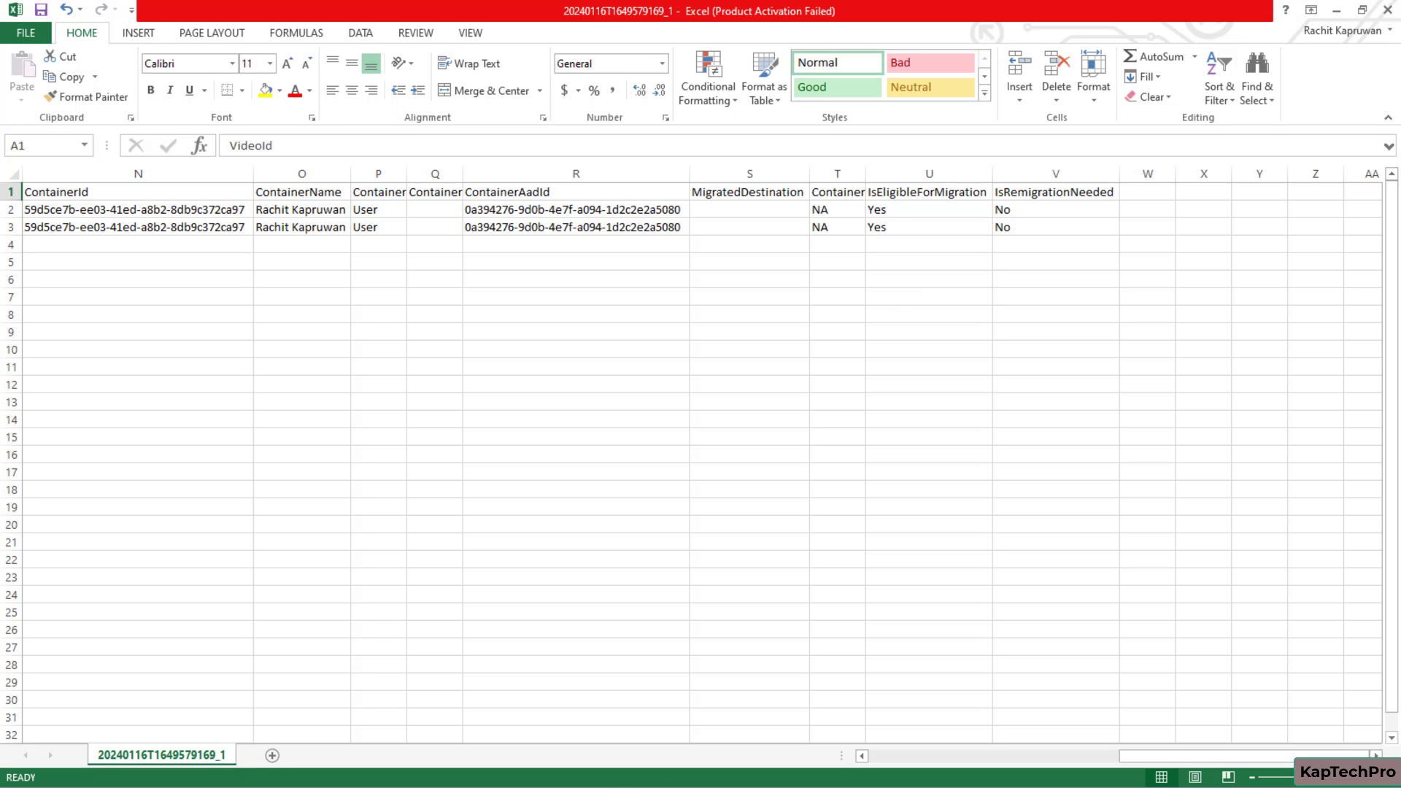
Return to the Stream (Classic) admin Migrate page and launch the migration tool.
key(super)
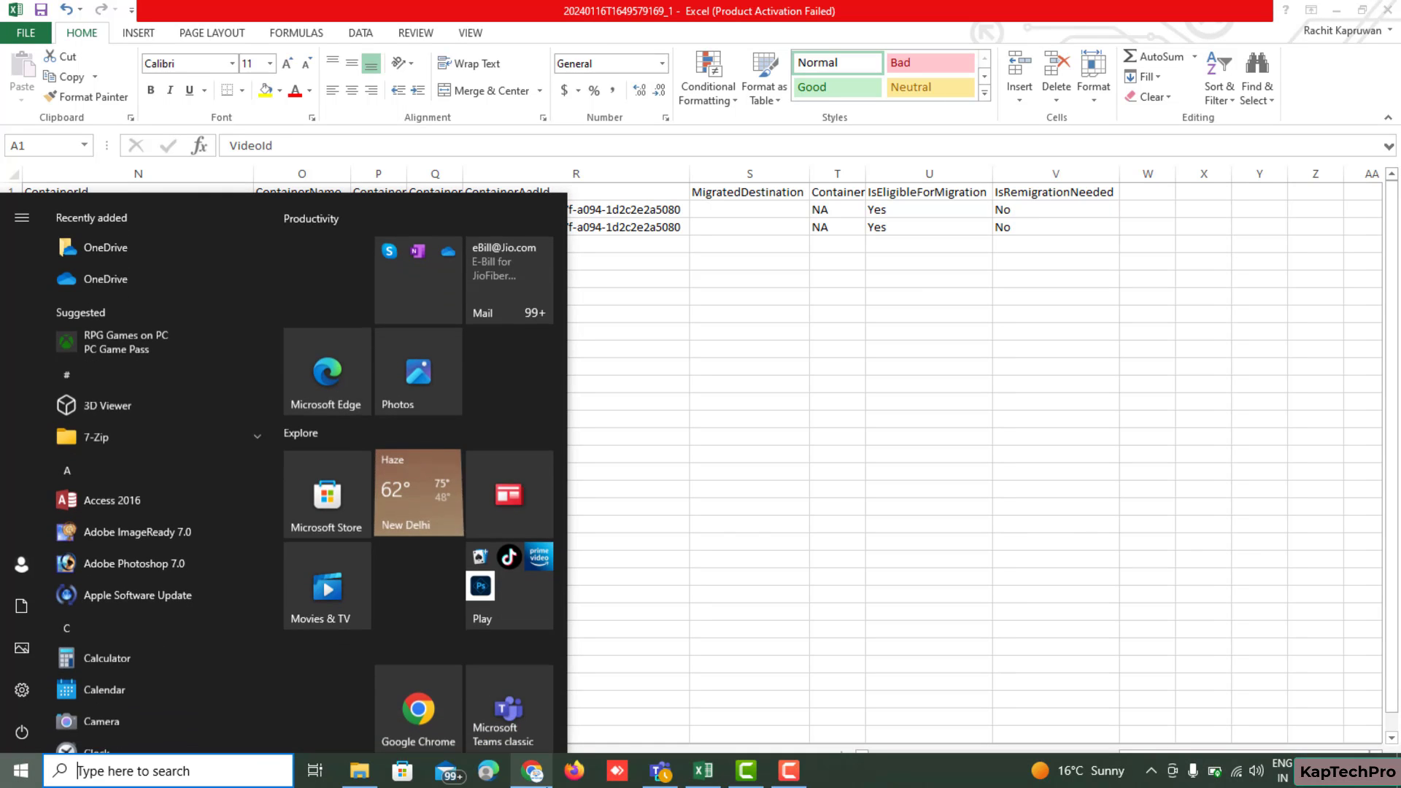
click(416, 715)
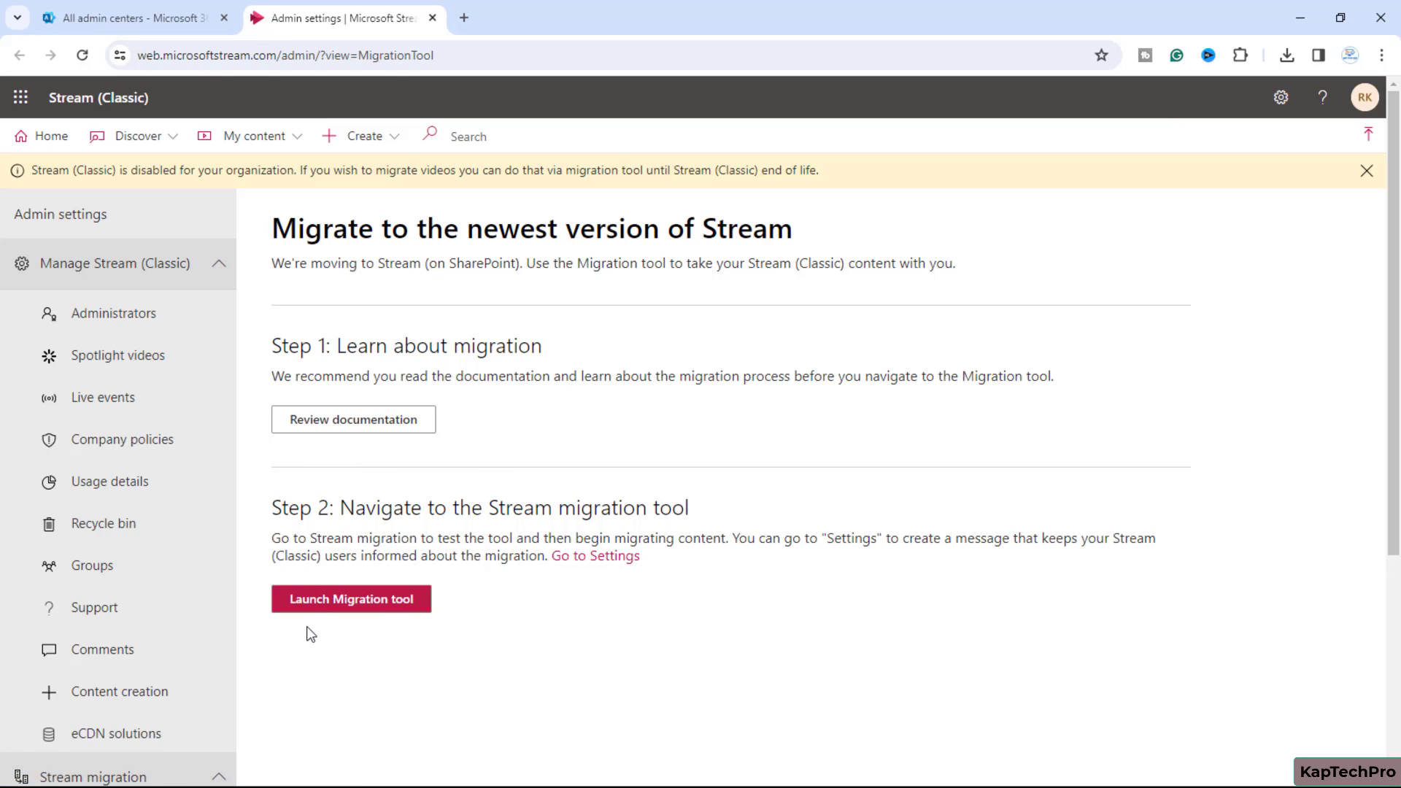
click(341, 607)
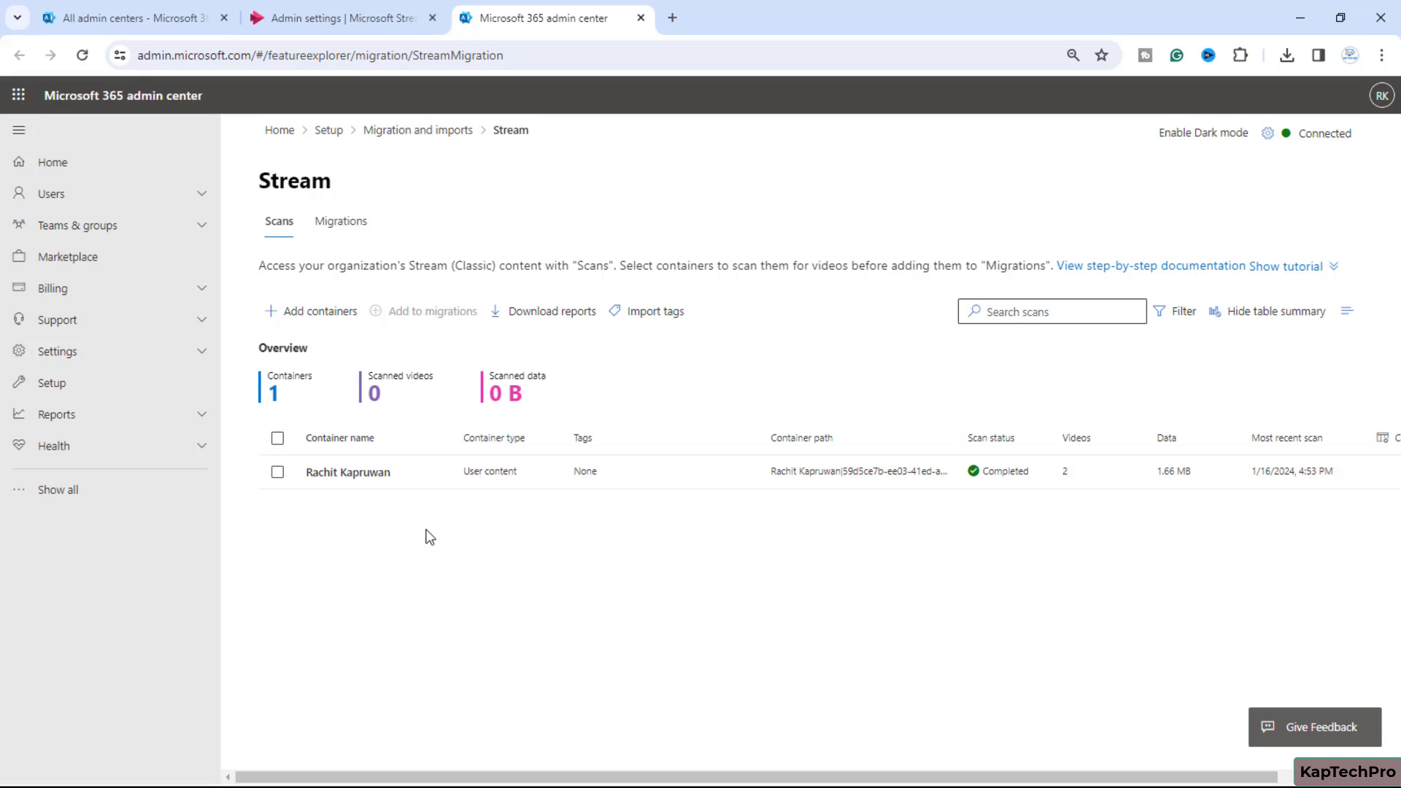
drag(661, 778, 770, 778)
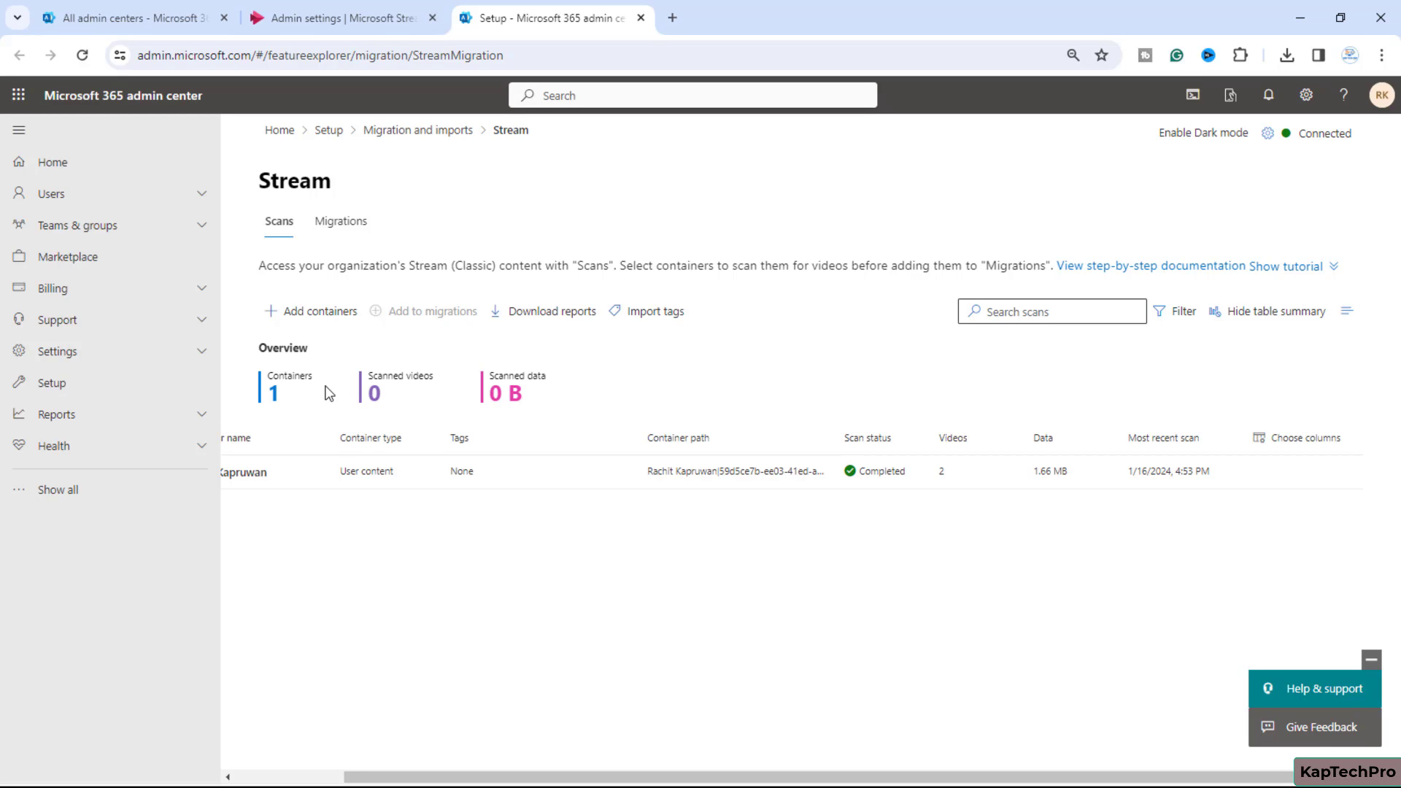
click(316, 323)
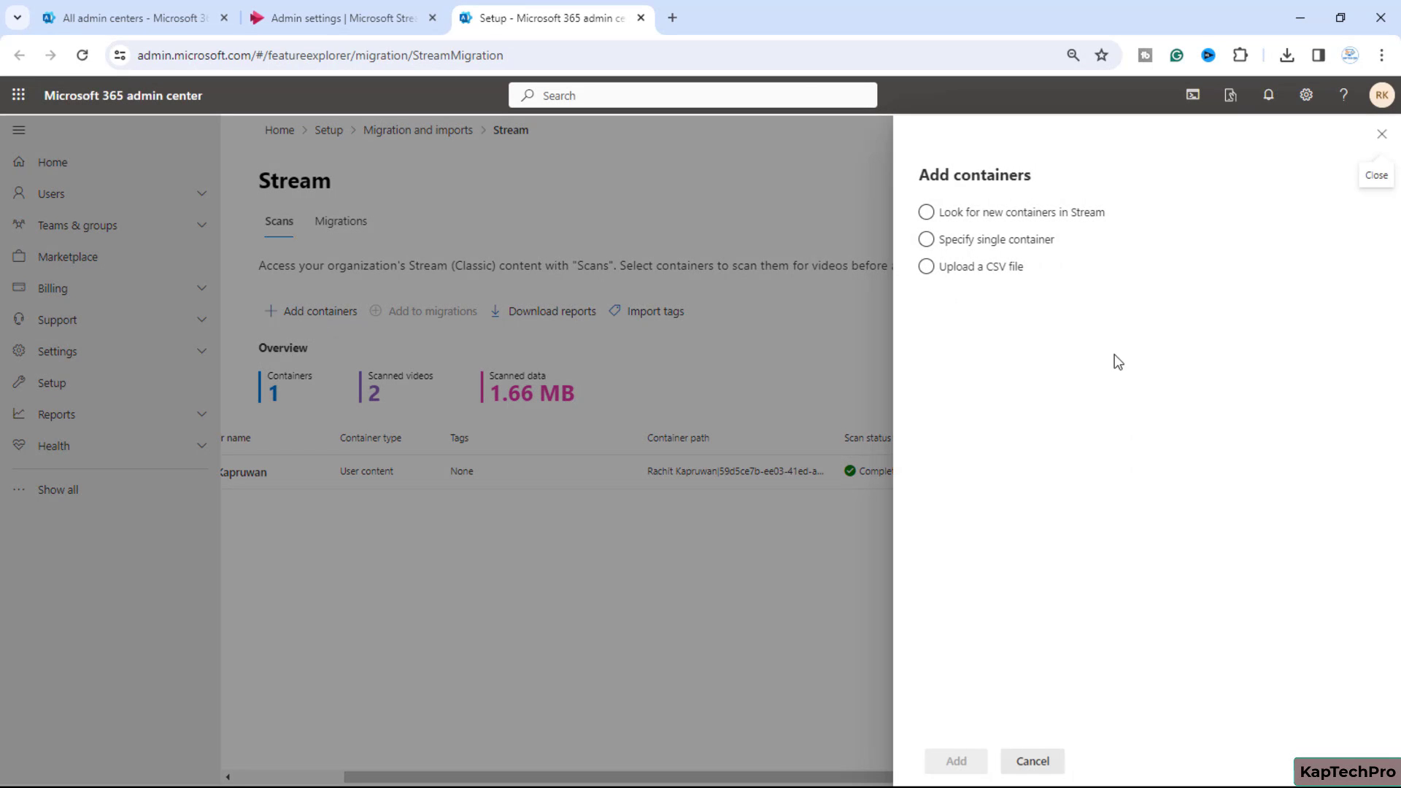
click(971, 226)
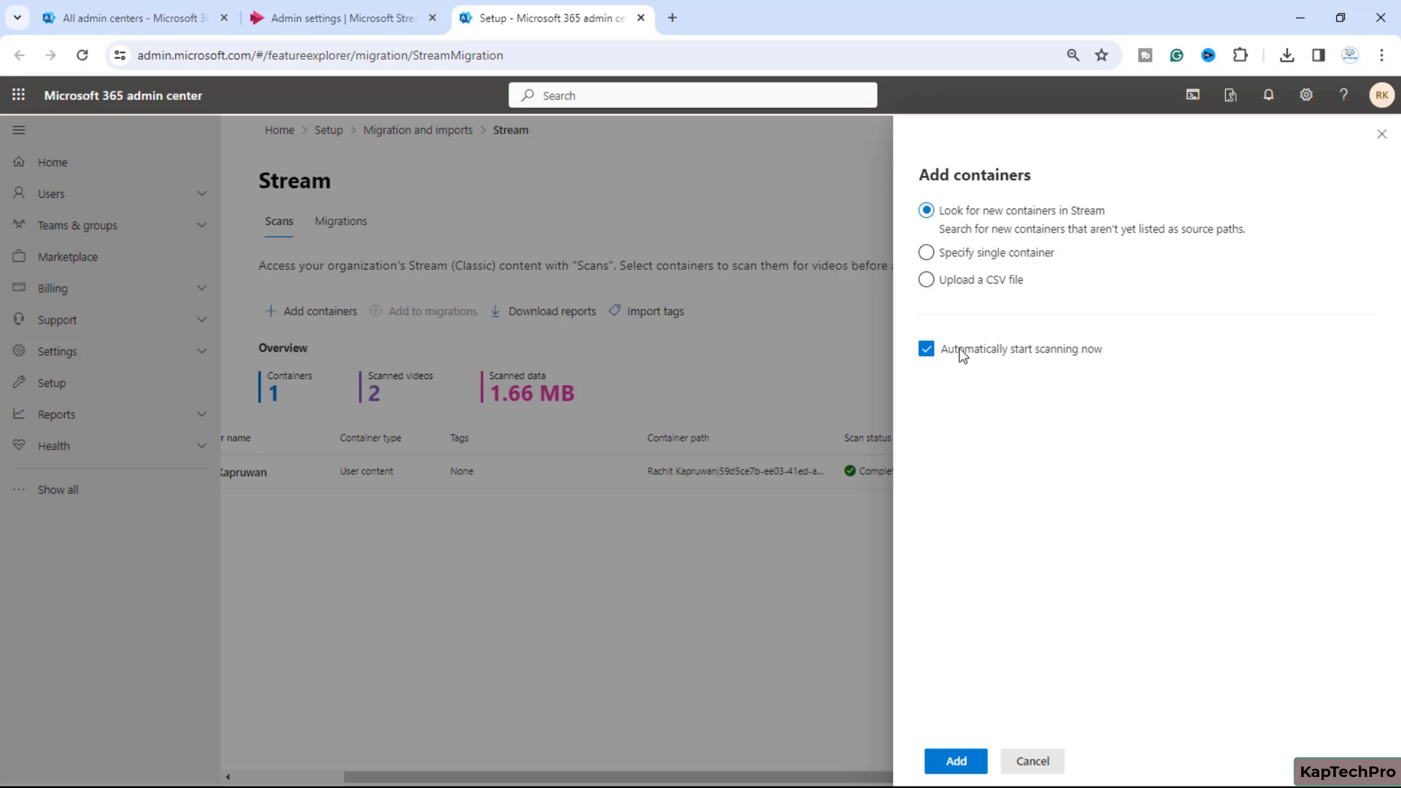
click(943, 254)
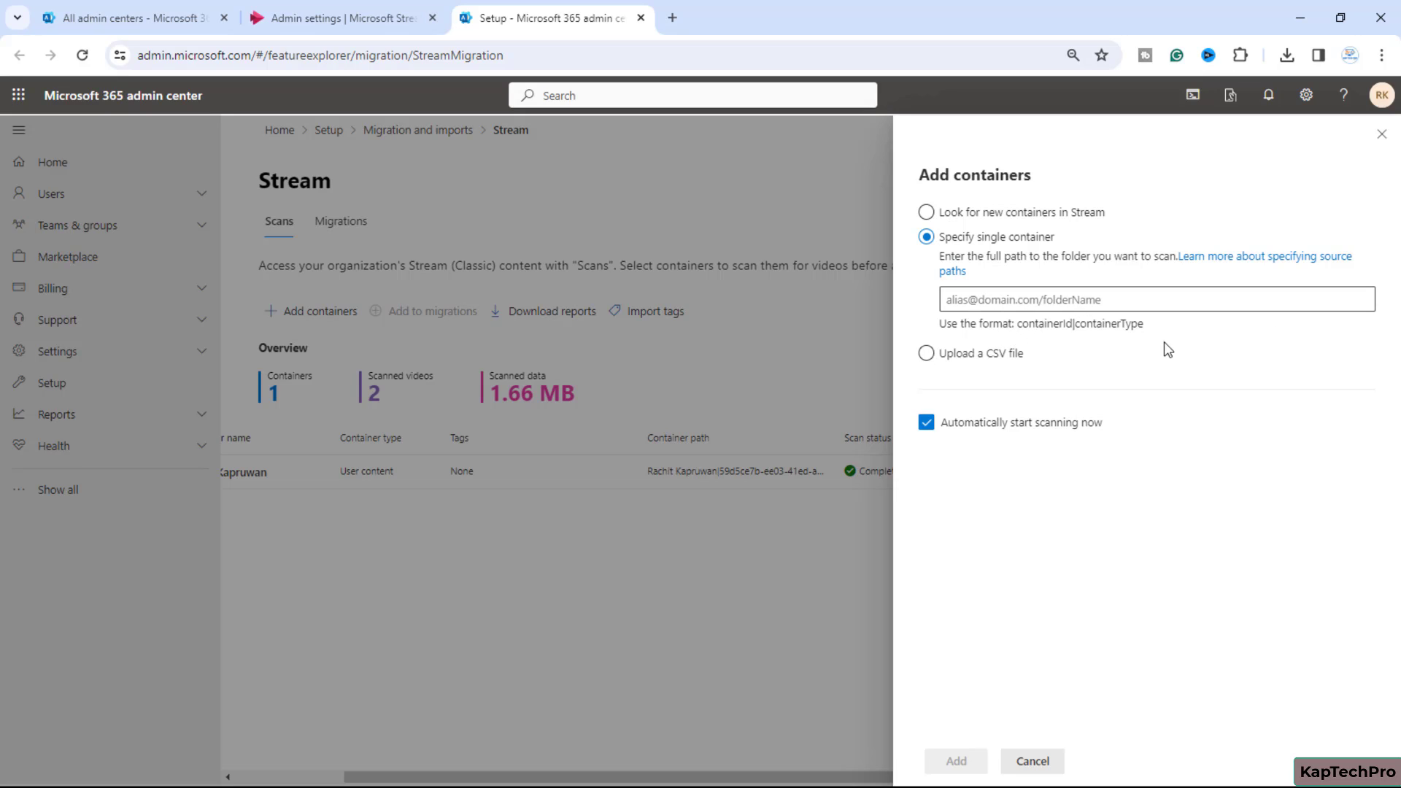
click(947, 354)
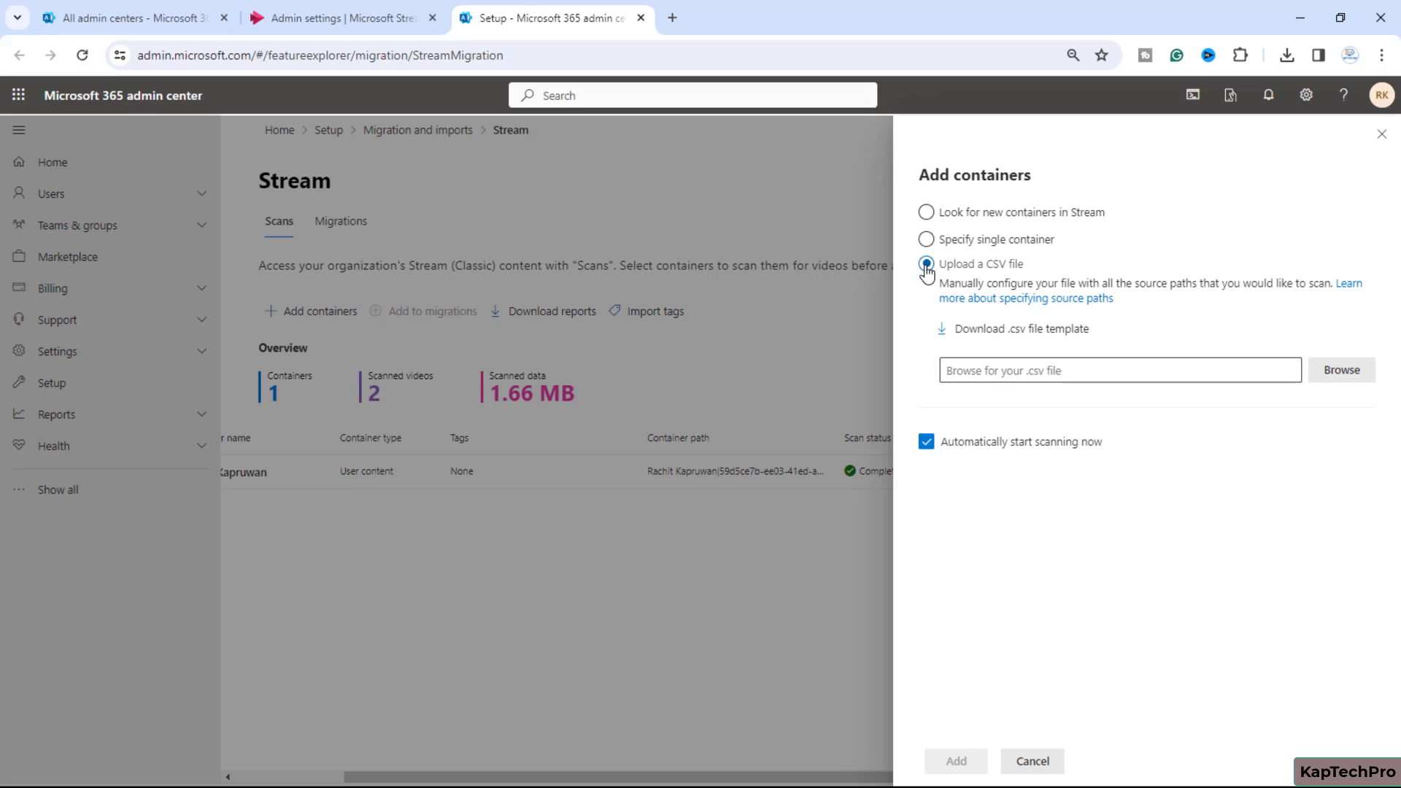
click(1382, 133)
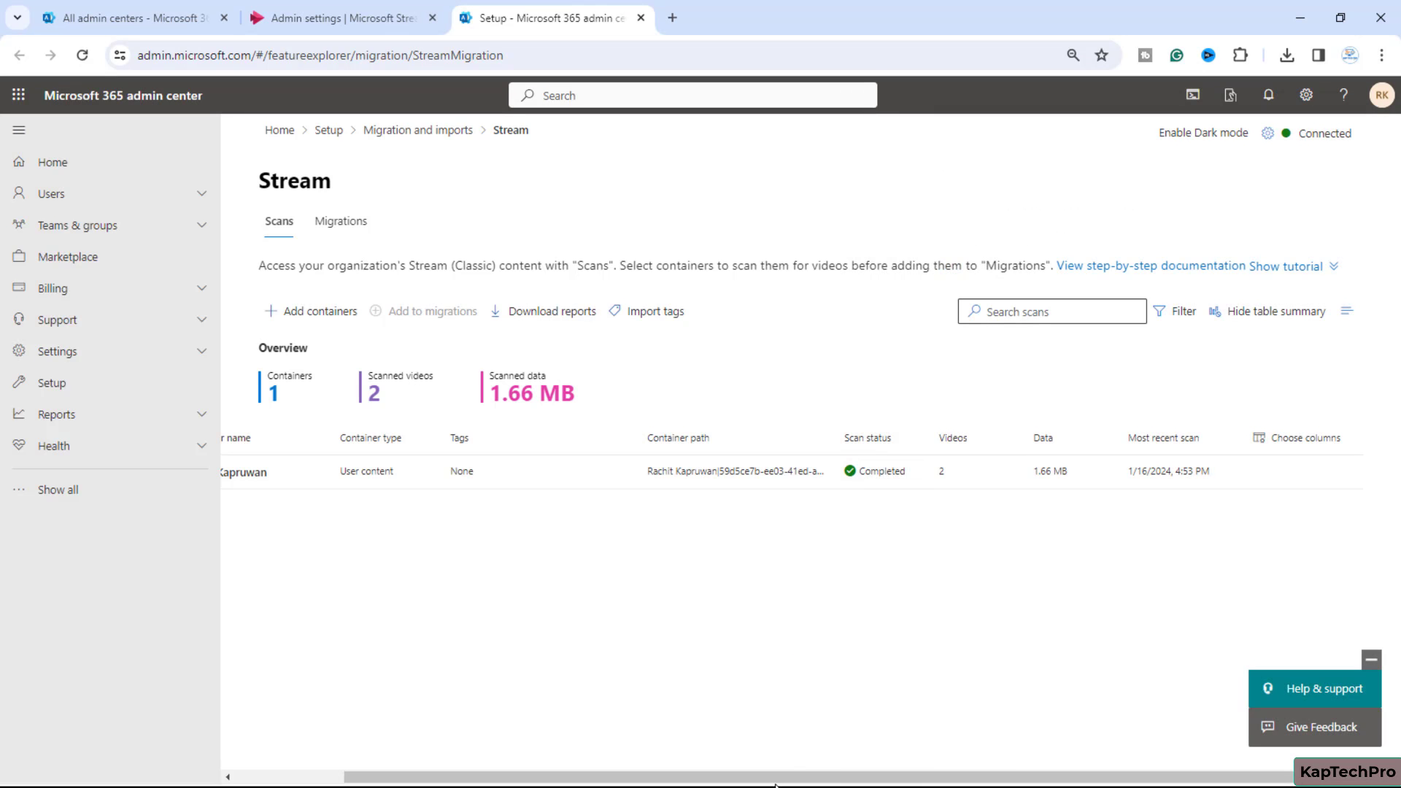
Select the one scanned user container and add it to Migrations using default settings.
drag(775, 786, 666, 786)
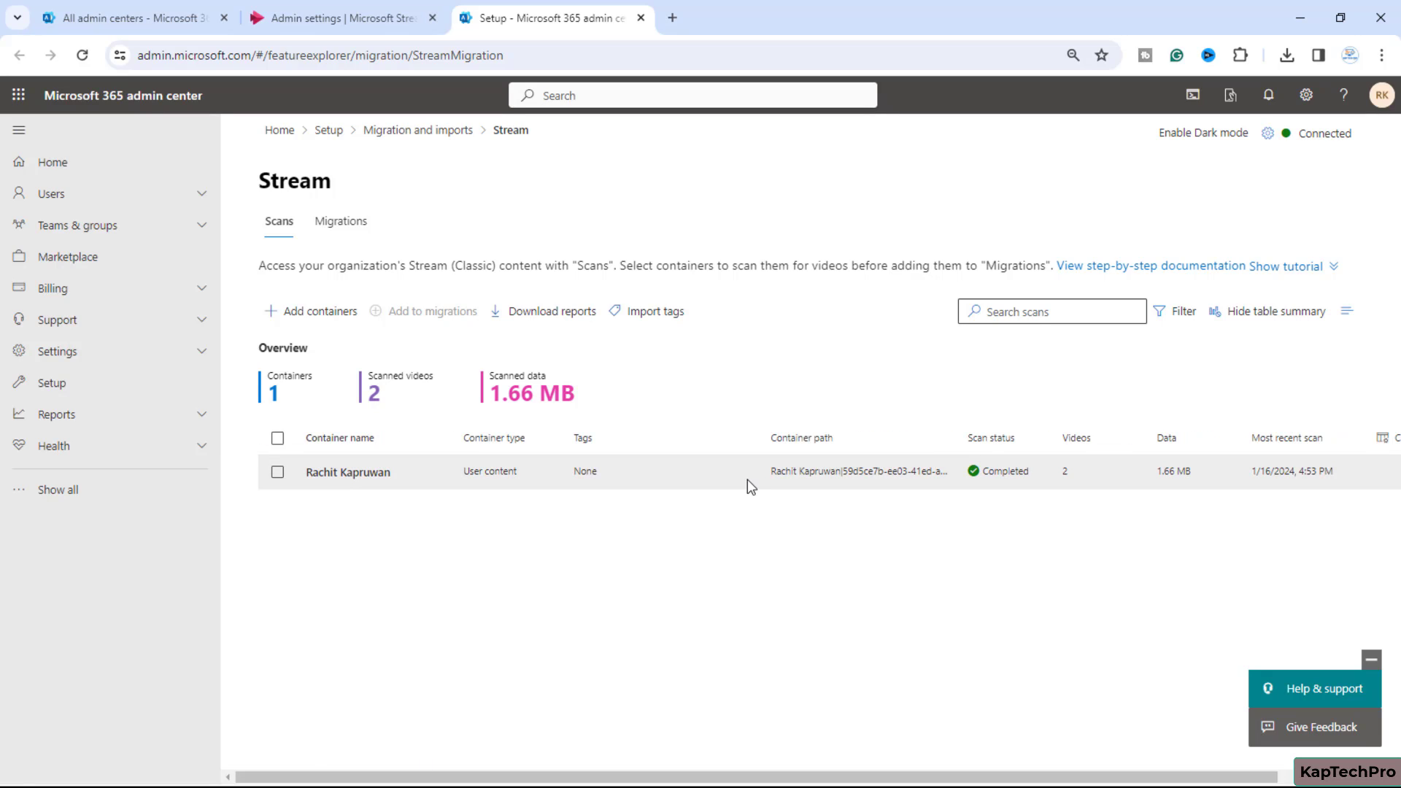
click(278, 472)
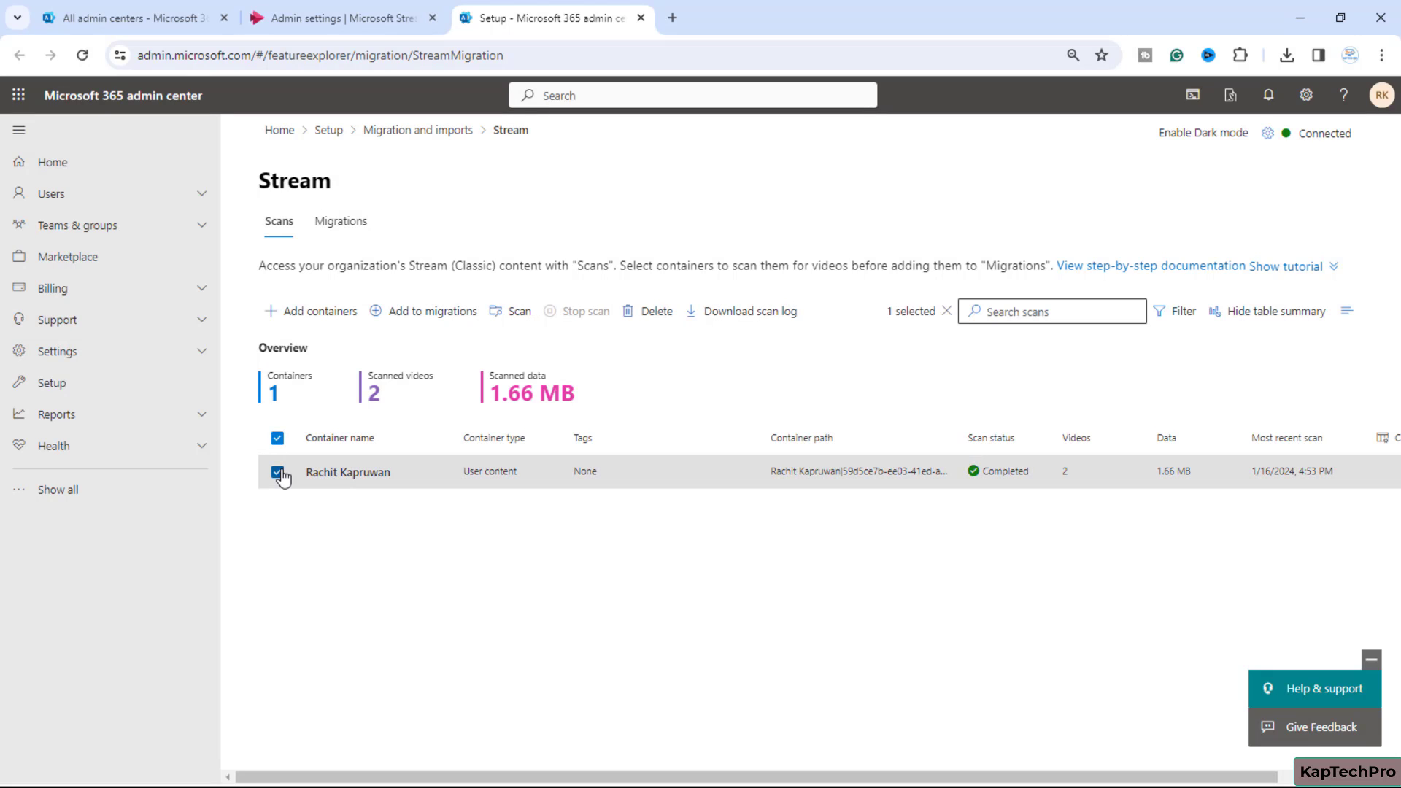
click(420, 323)
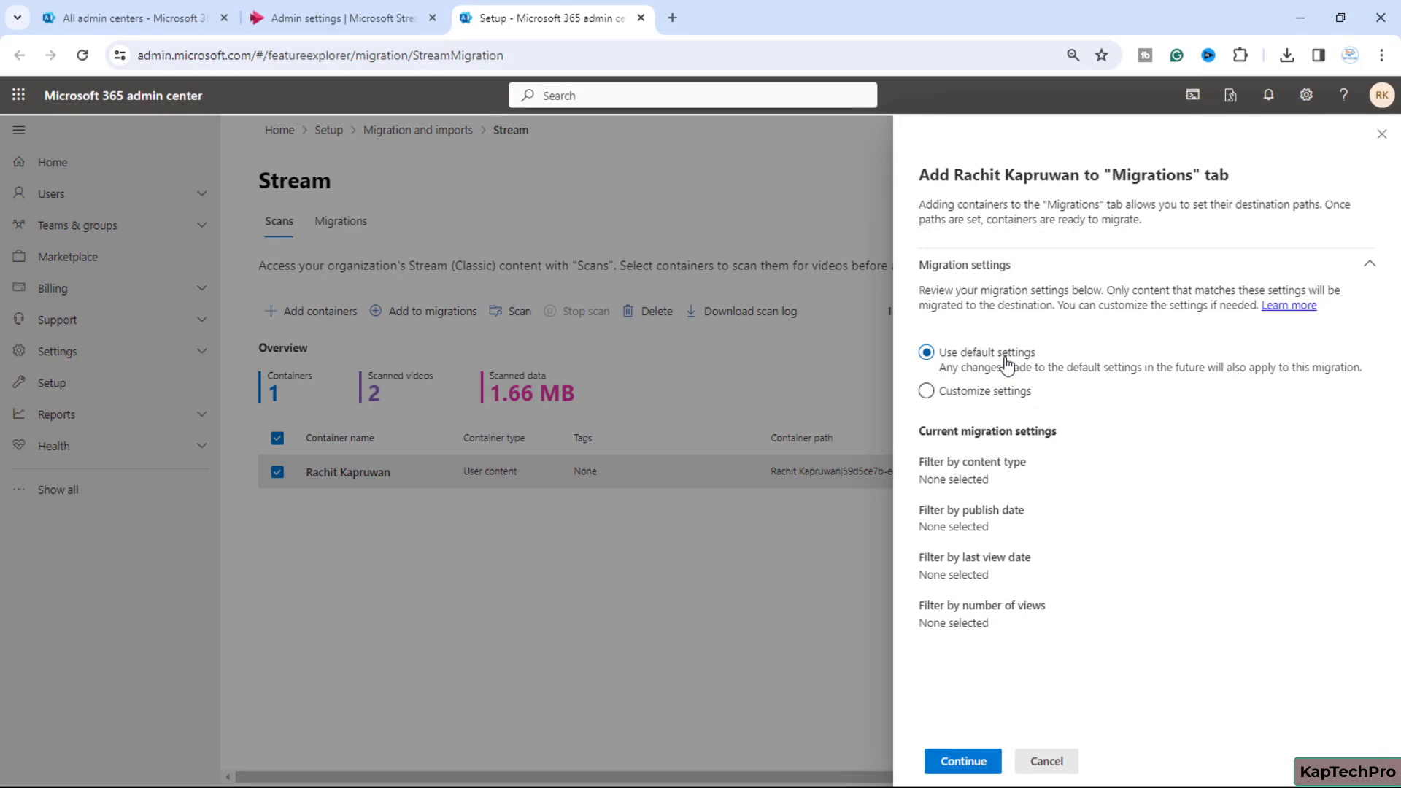
click(965, 395)
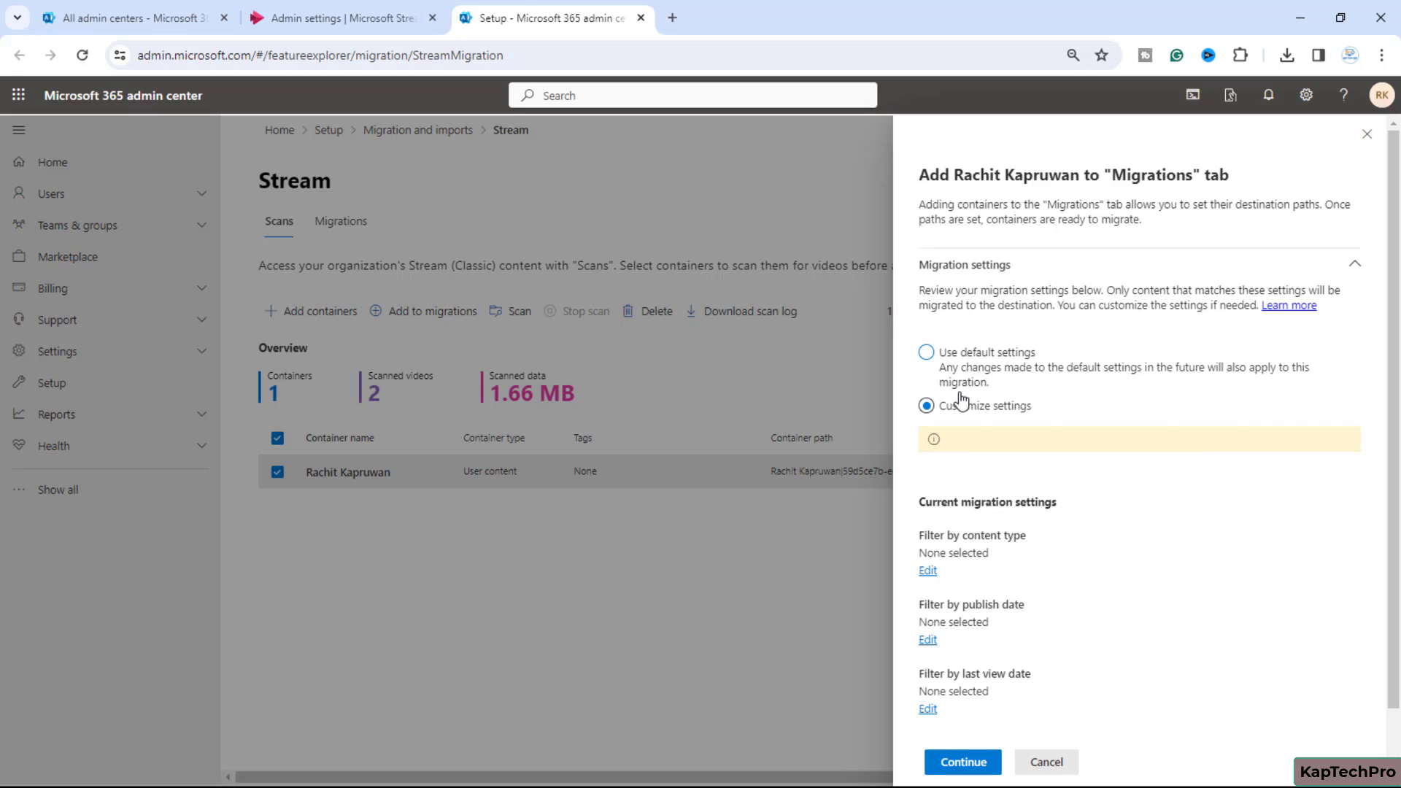
scroll(931, 496, down, 1)
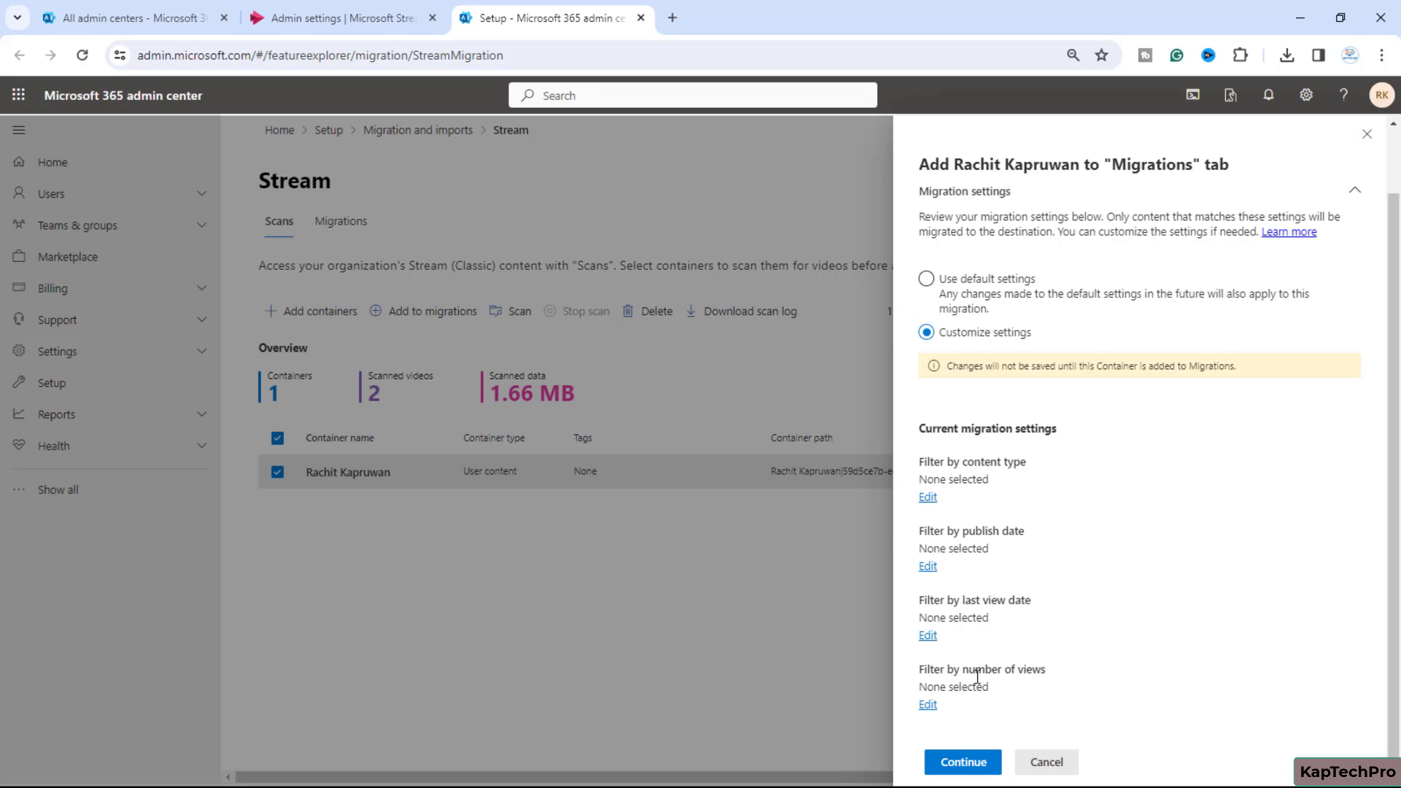
scroll(993, 585, up, 1)
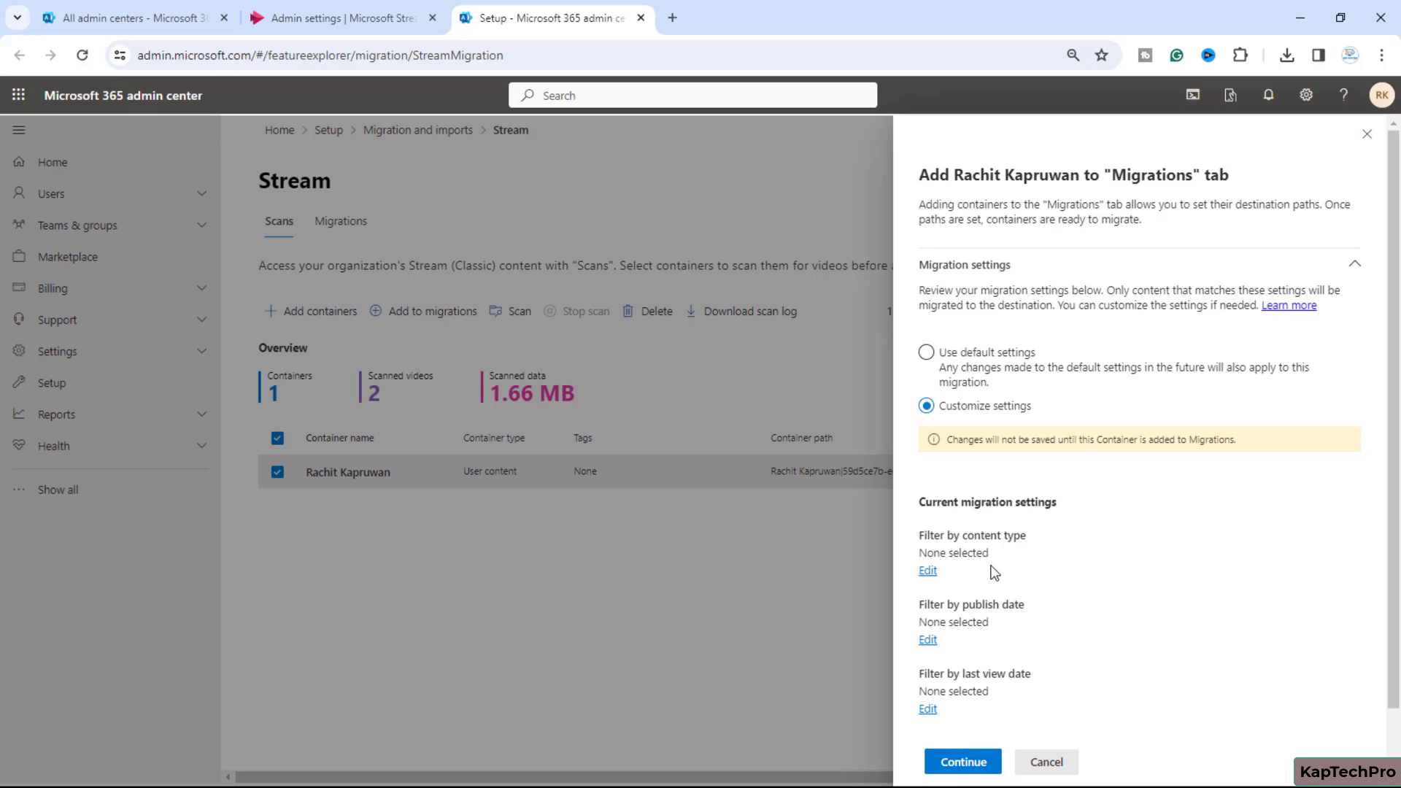
click(927, 353)
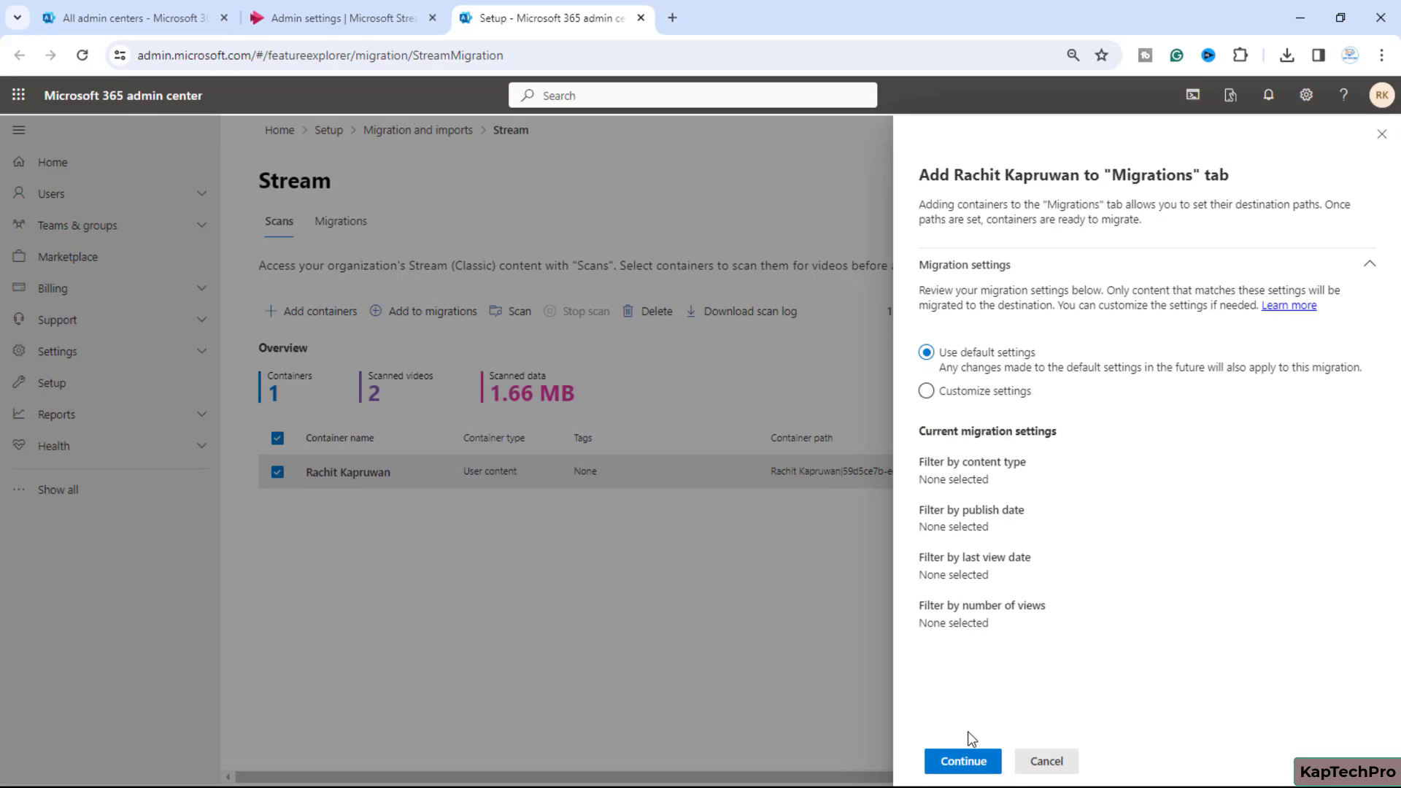
click(965, 761)
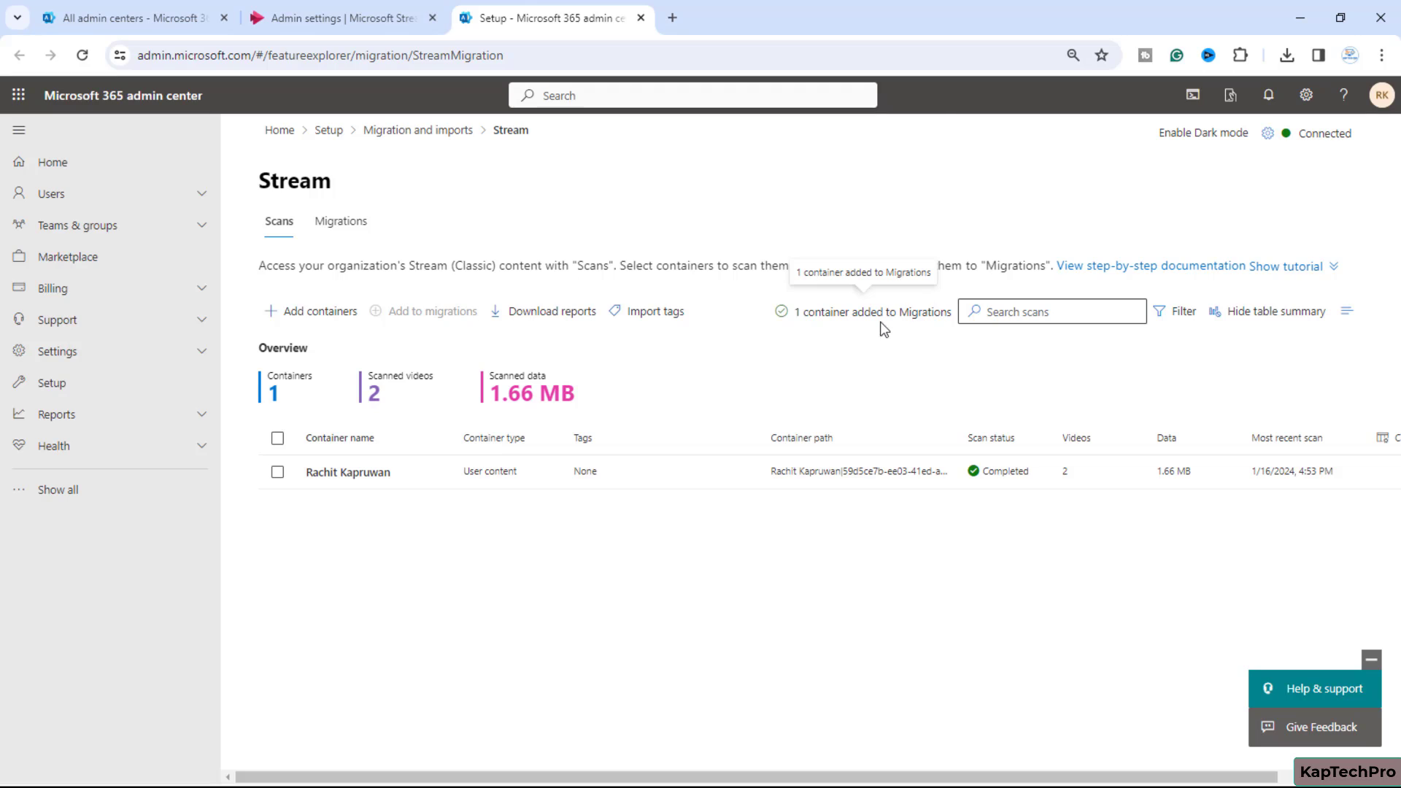
Show the Migrations list, where the user container's status reads Never run.
click(336, 227)
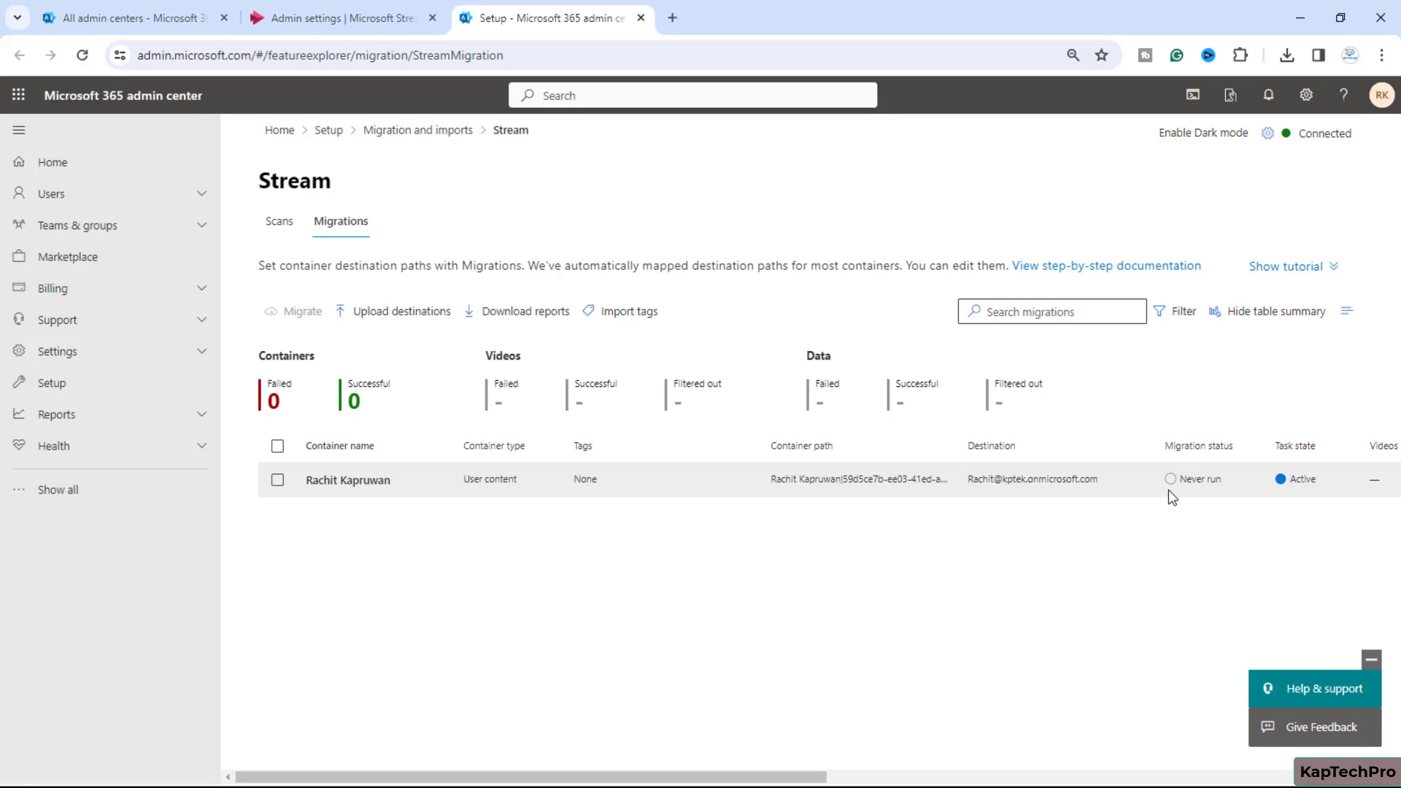
drag(803, 780, 556, 780)
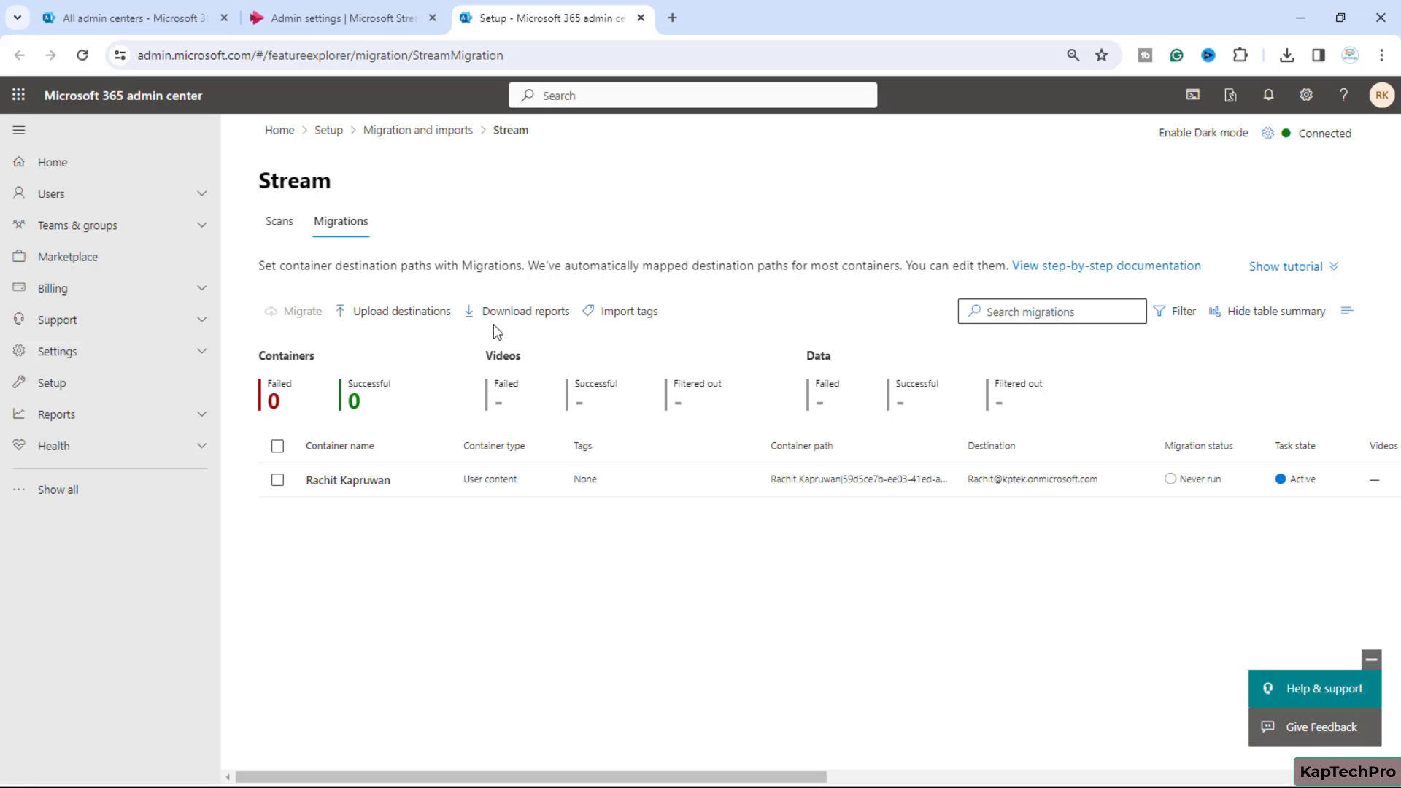
Download the MigrationDestinations (.CSV) template from the Upload destinations panel.
click(385, 329)
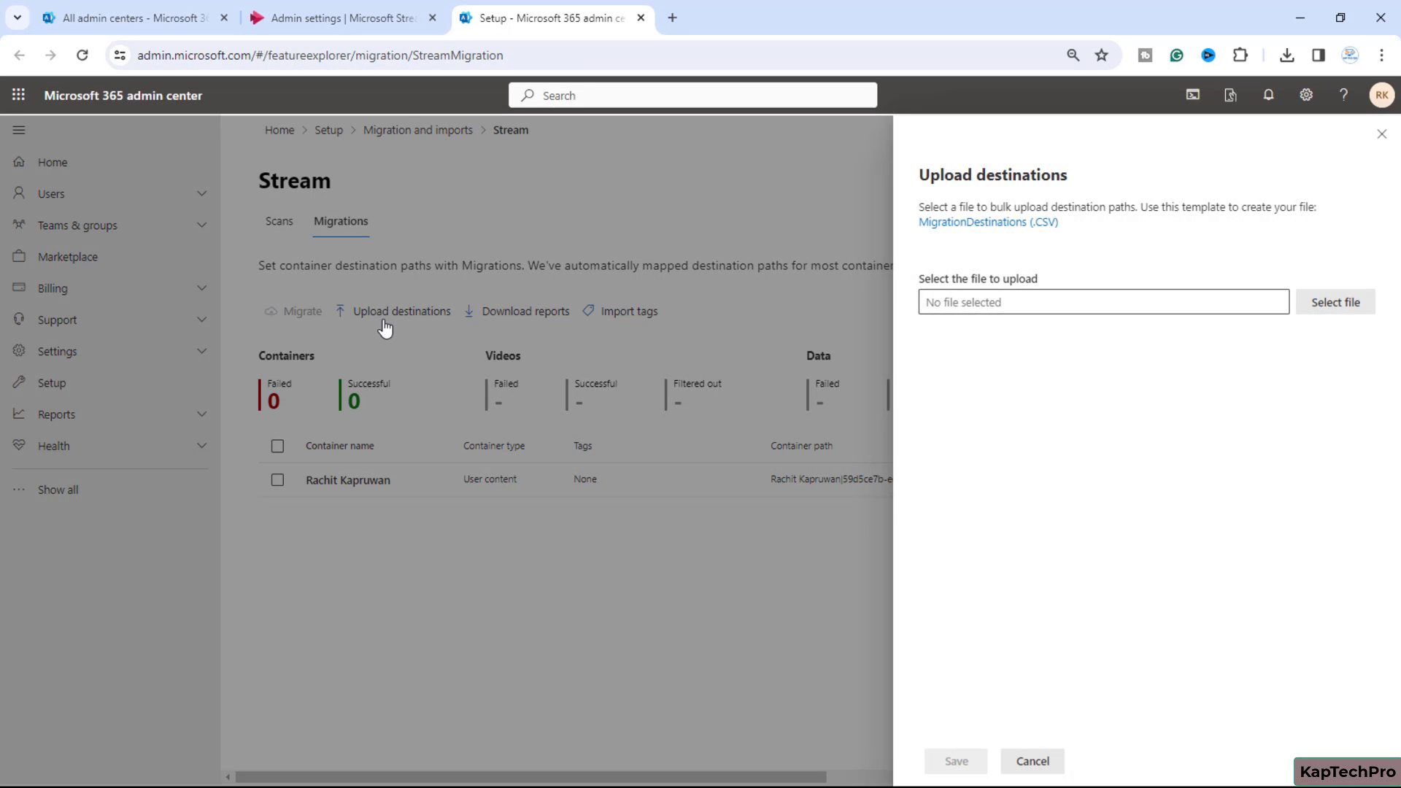
click(1381, 133)
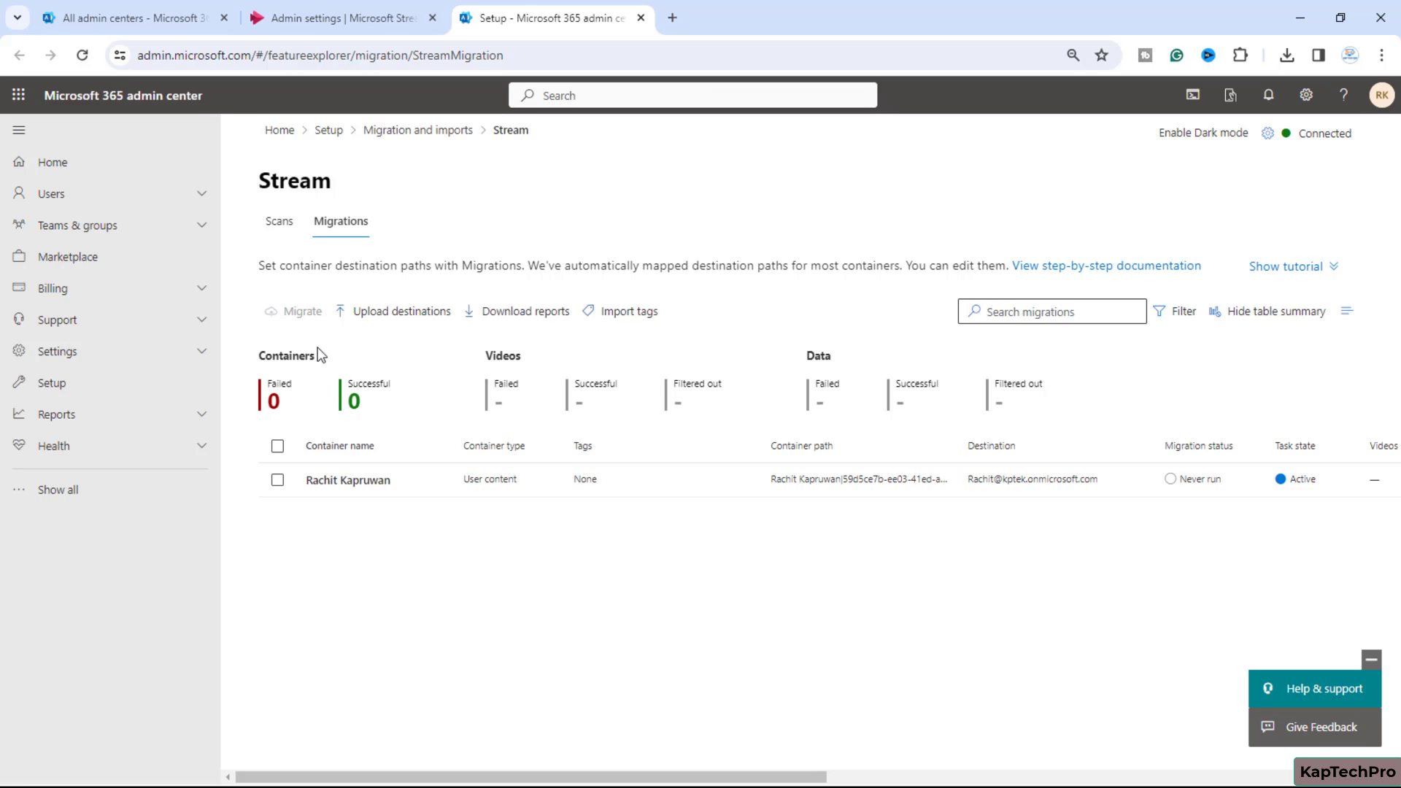
click(385, 316)
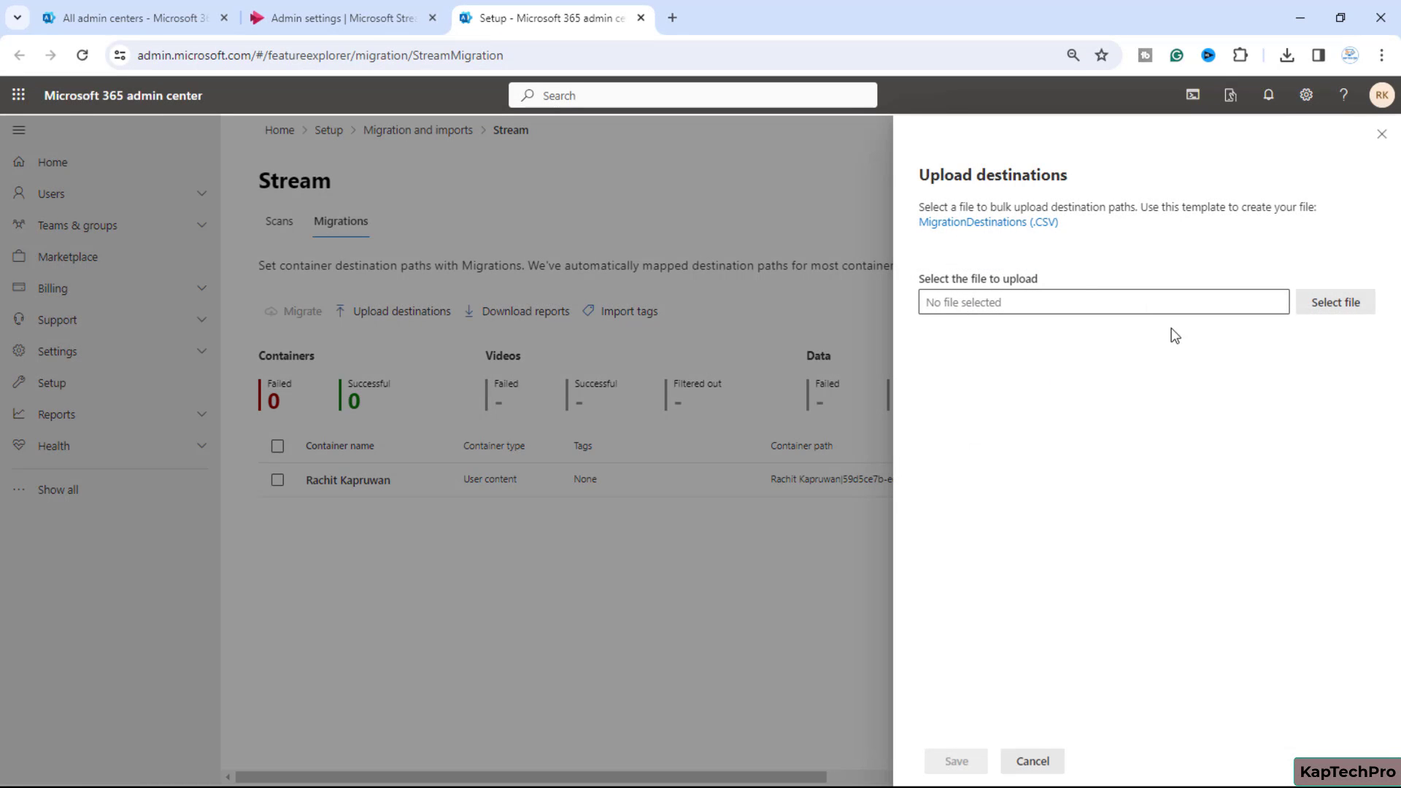
click(987, 224)
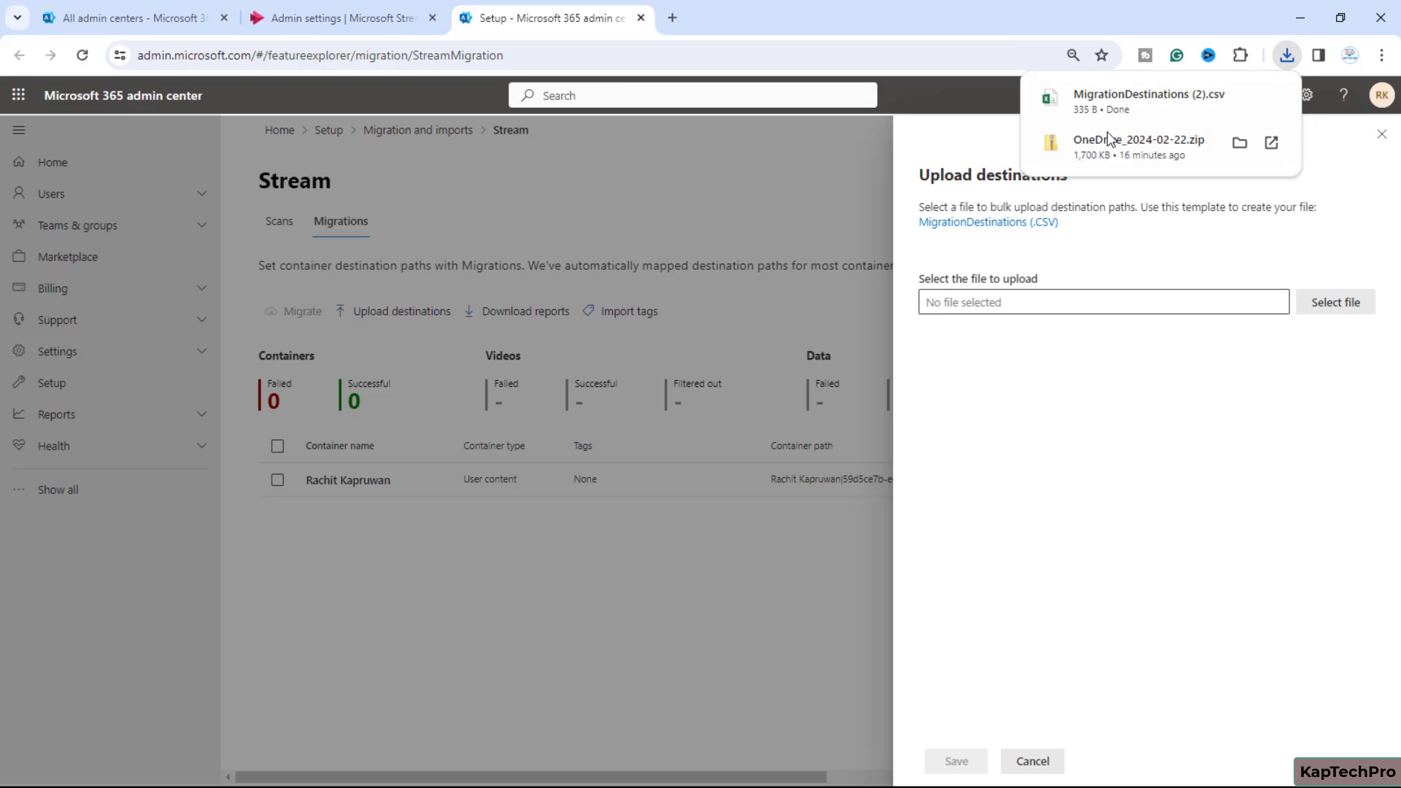
Autofit columns A, B and C of the MigrationDestinations CSV in Excel, then close Excel.
click(1097, 110)
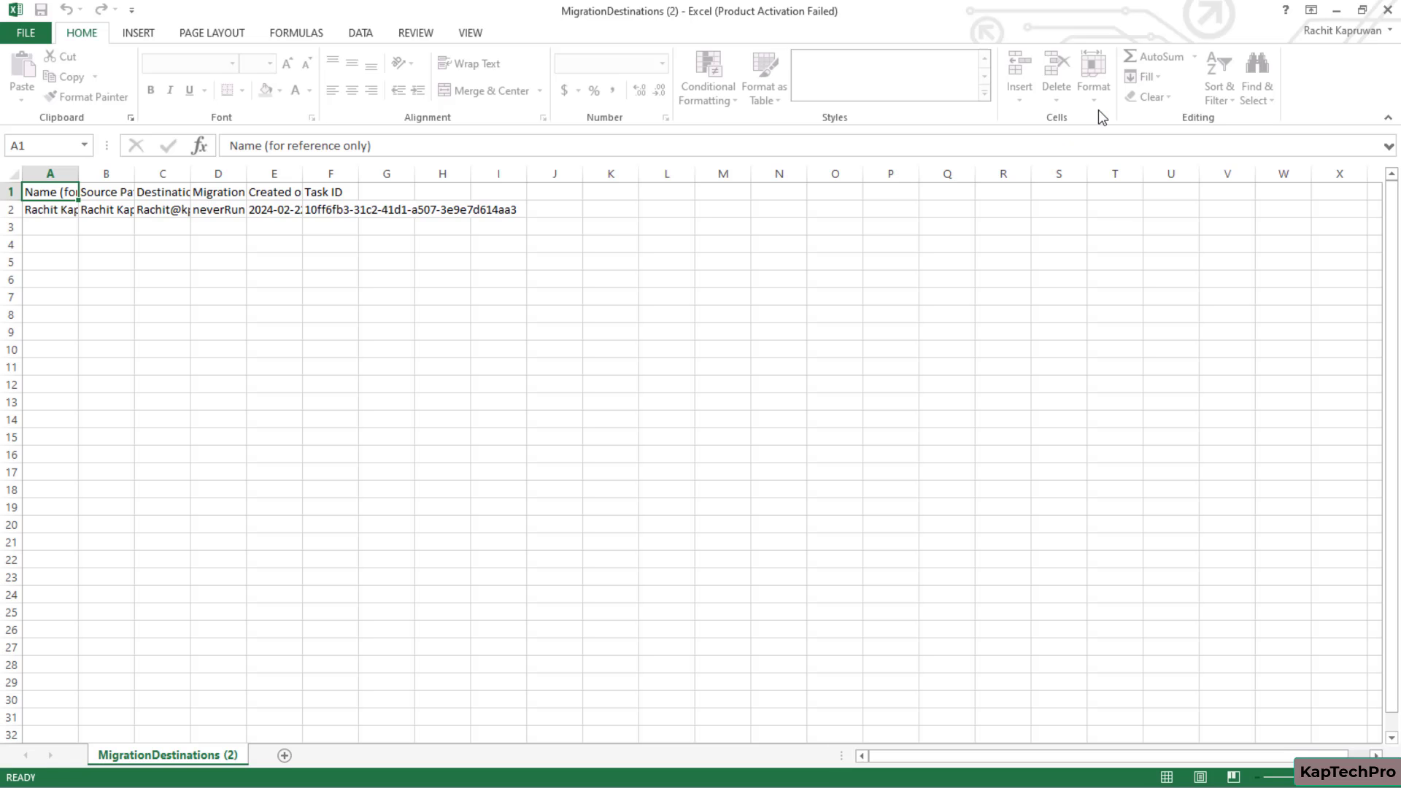
double_click(79, 173)
click(208, 173)
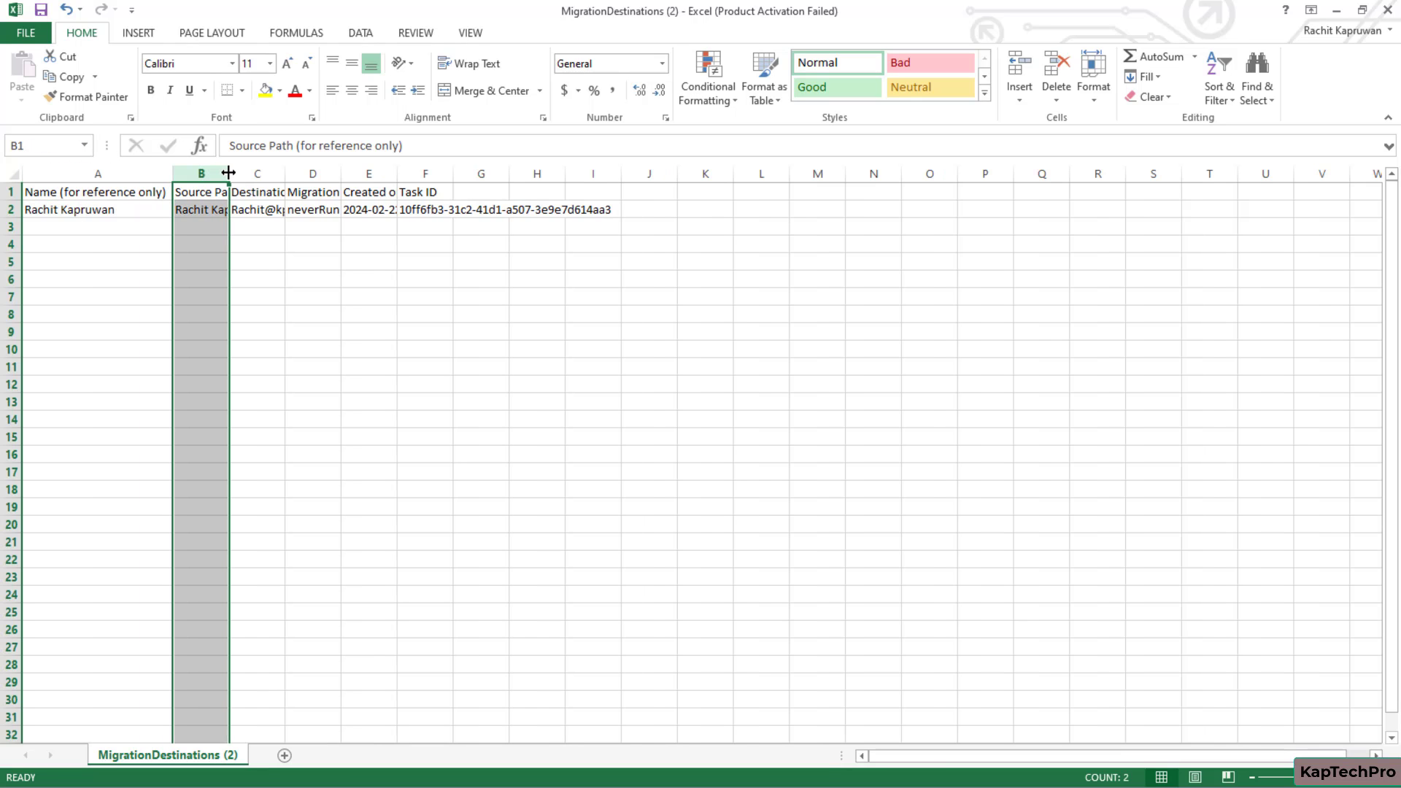
double_click(228, 173)
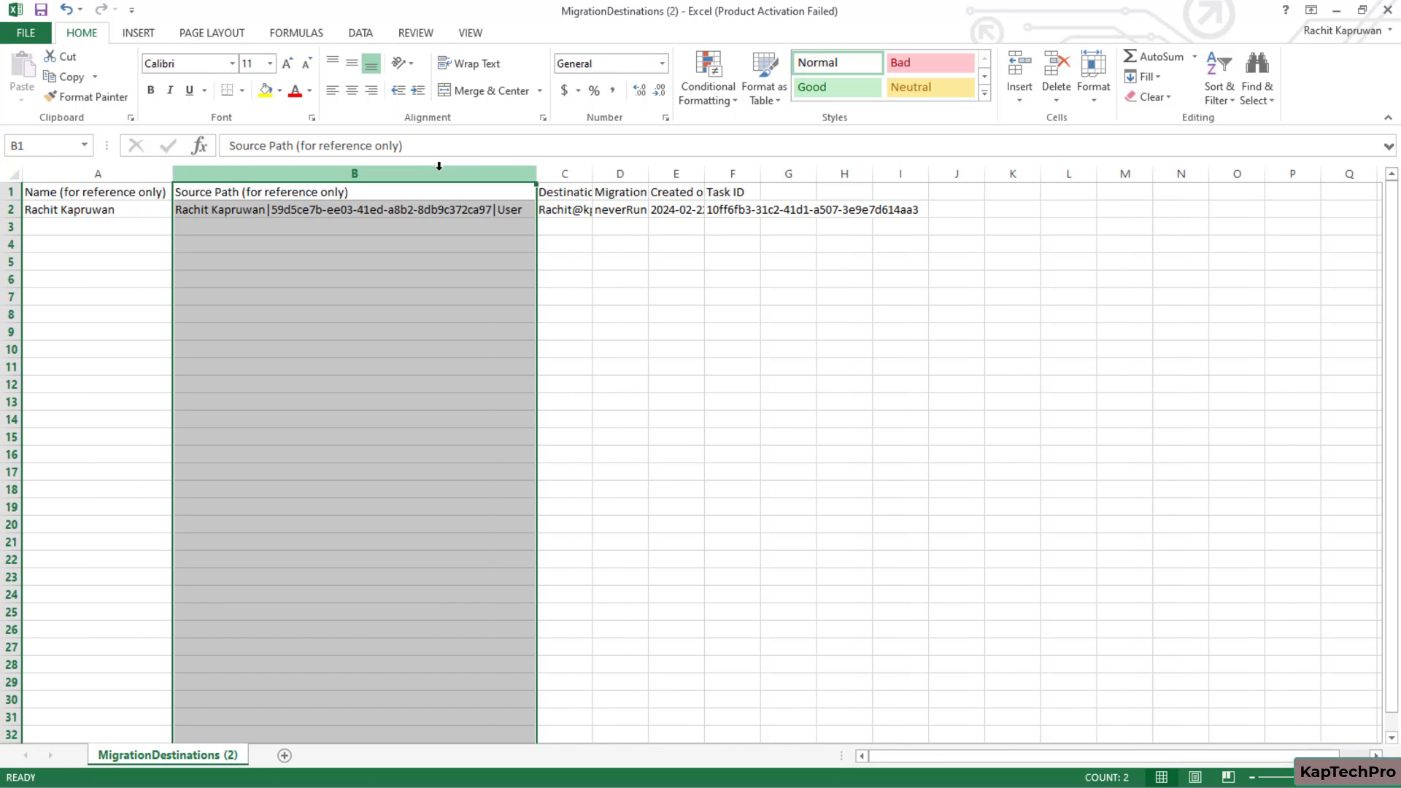
double_click(593, 174)
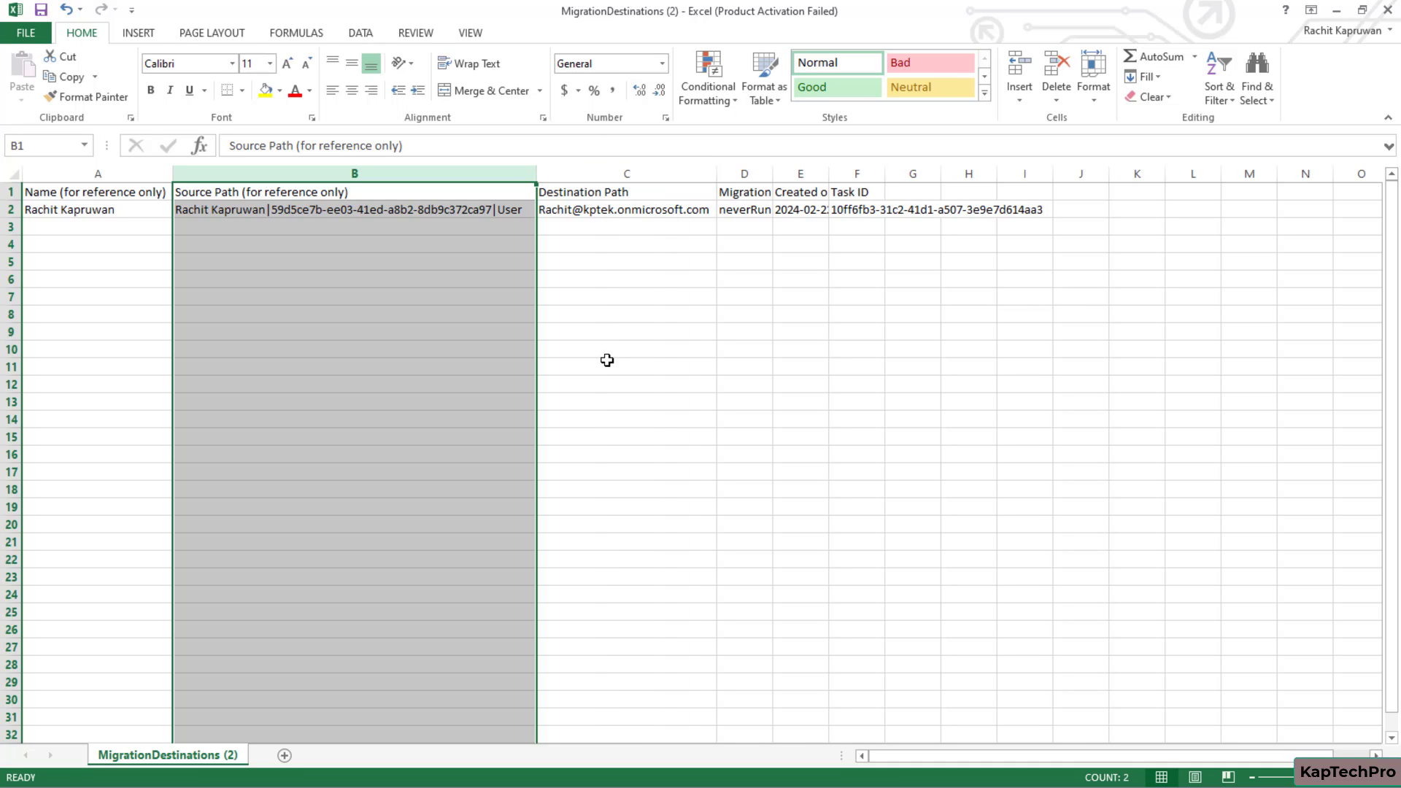
click(593, 228)
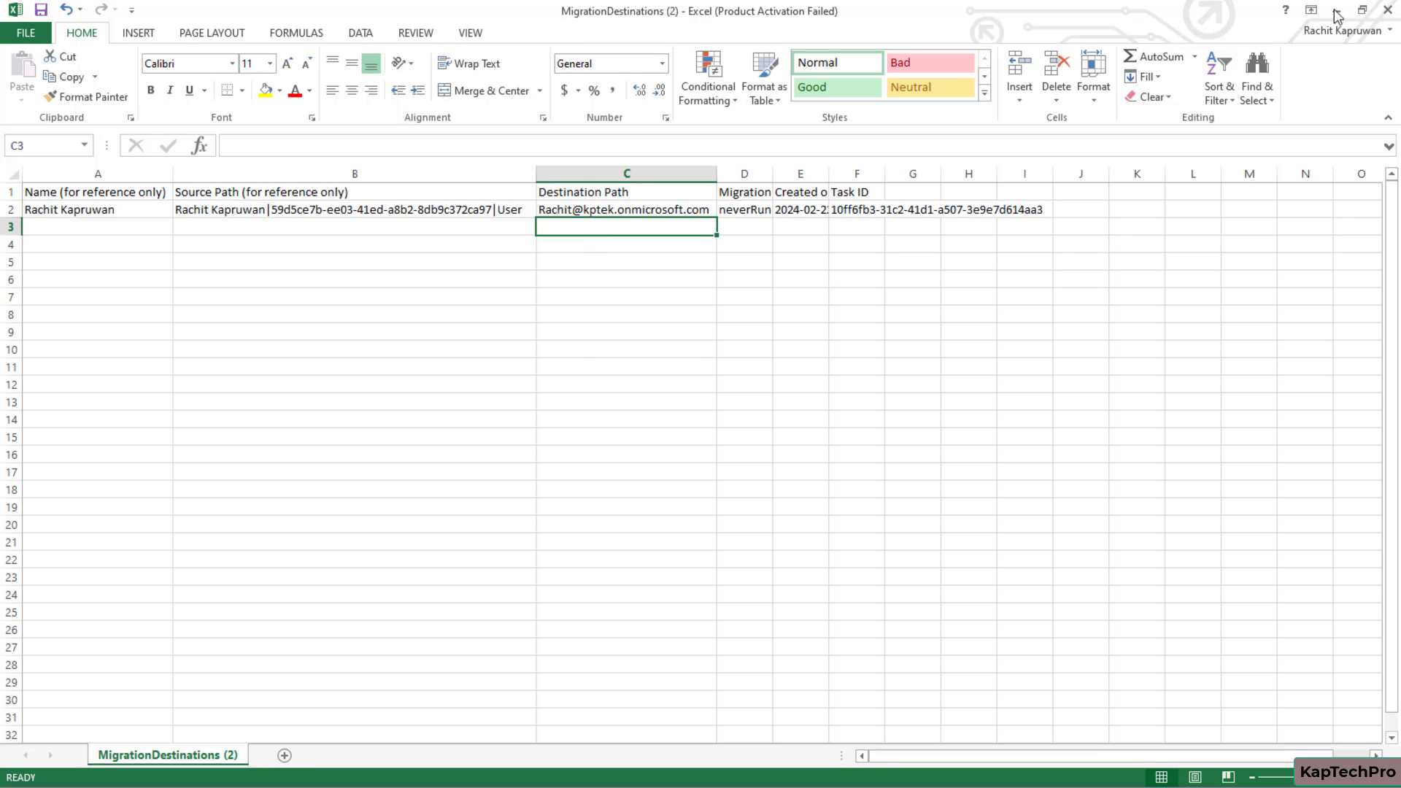
click(1387, 10)
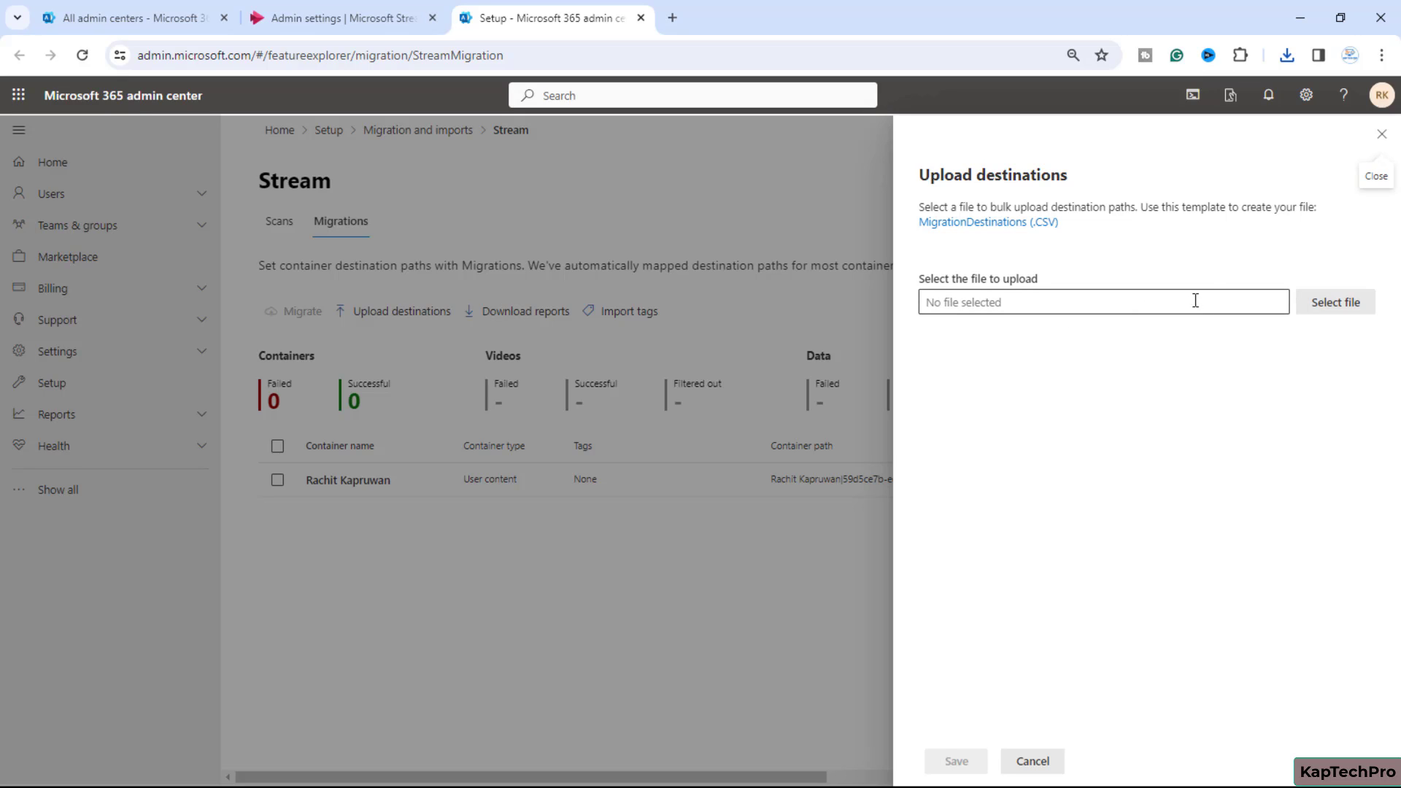
Select the user container and choose Migrate to bring up the confirmation notes.
click(1382, 134)
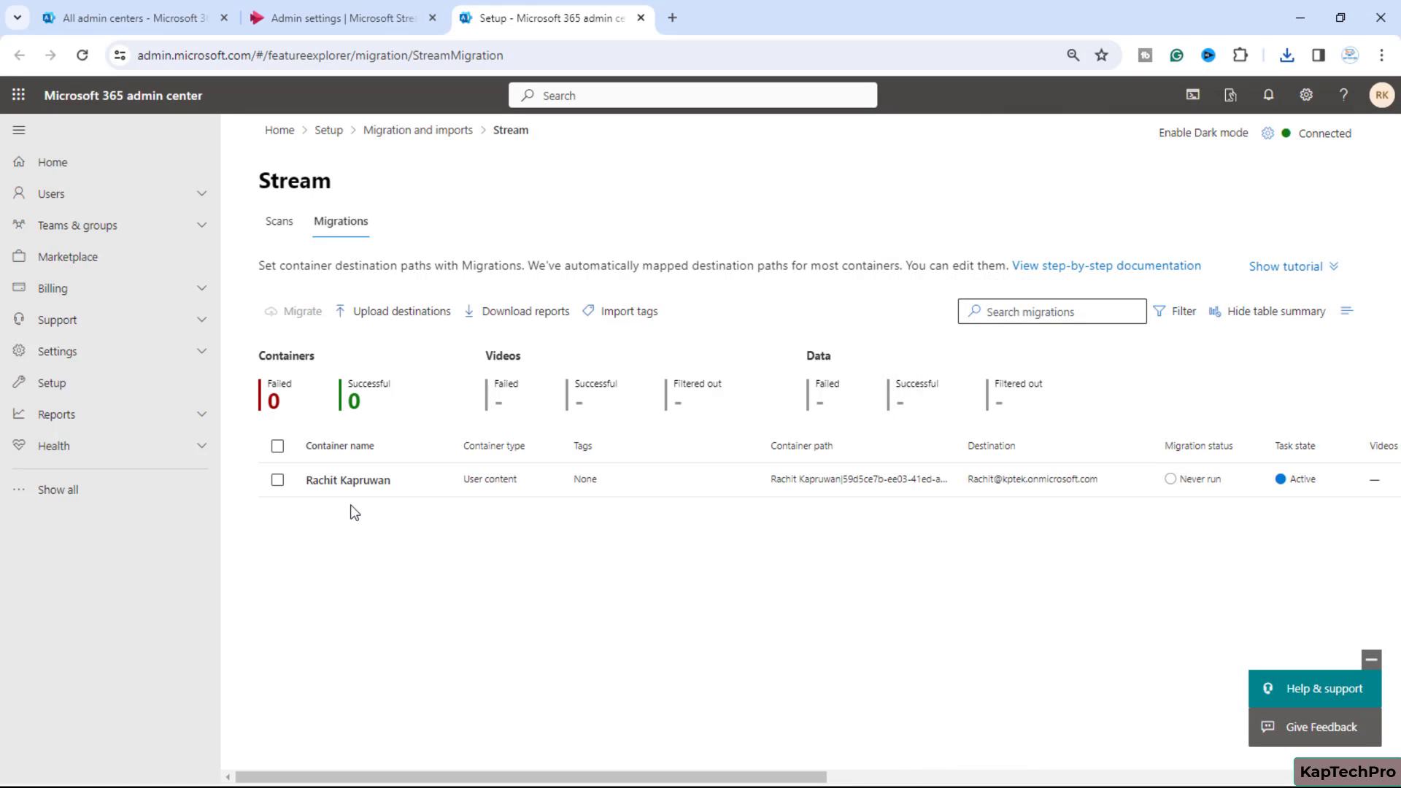
click(276, 481)
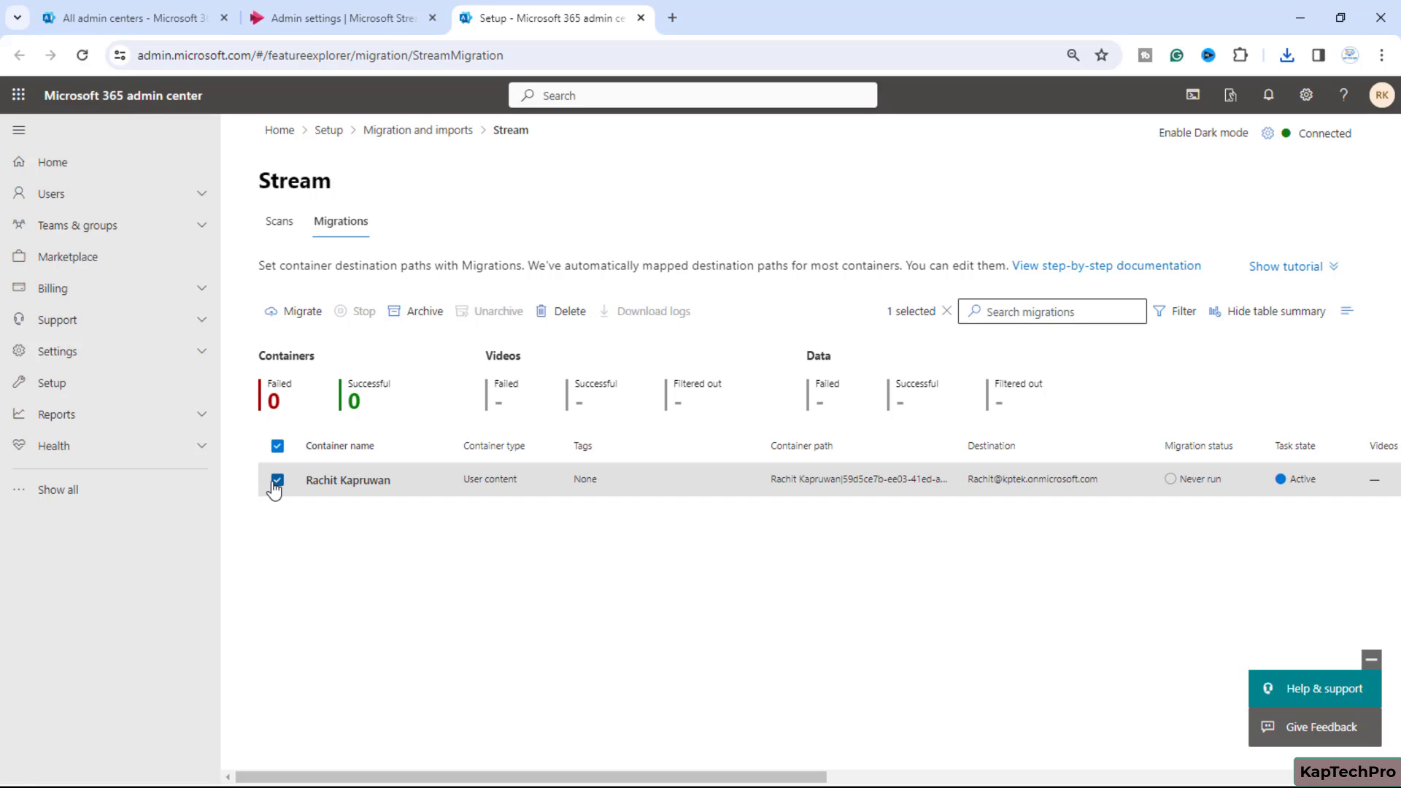
click(302, 312)
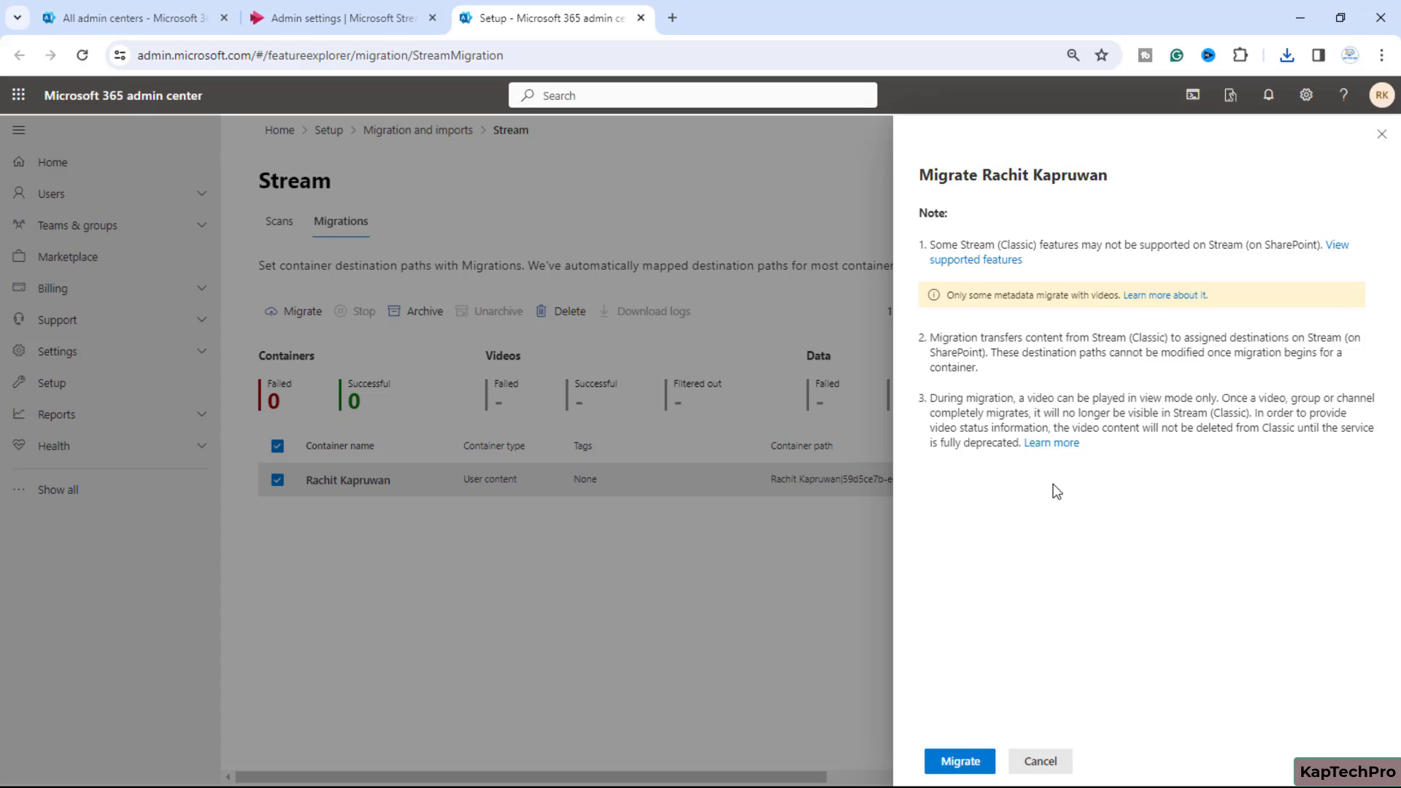
Confirm the migration and let it complete with 2 videos (1.66 MB) migrated.
click(959, 761)
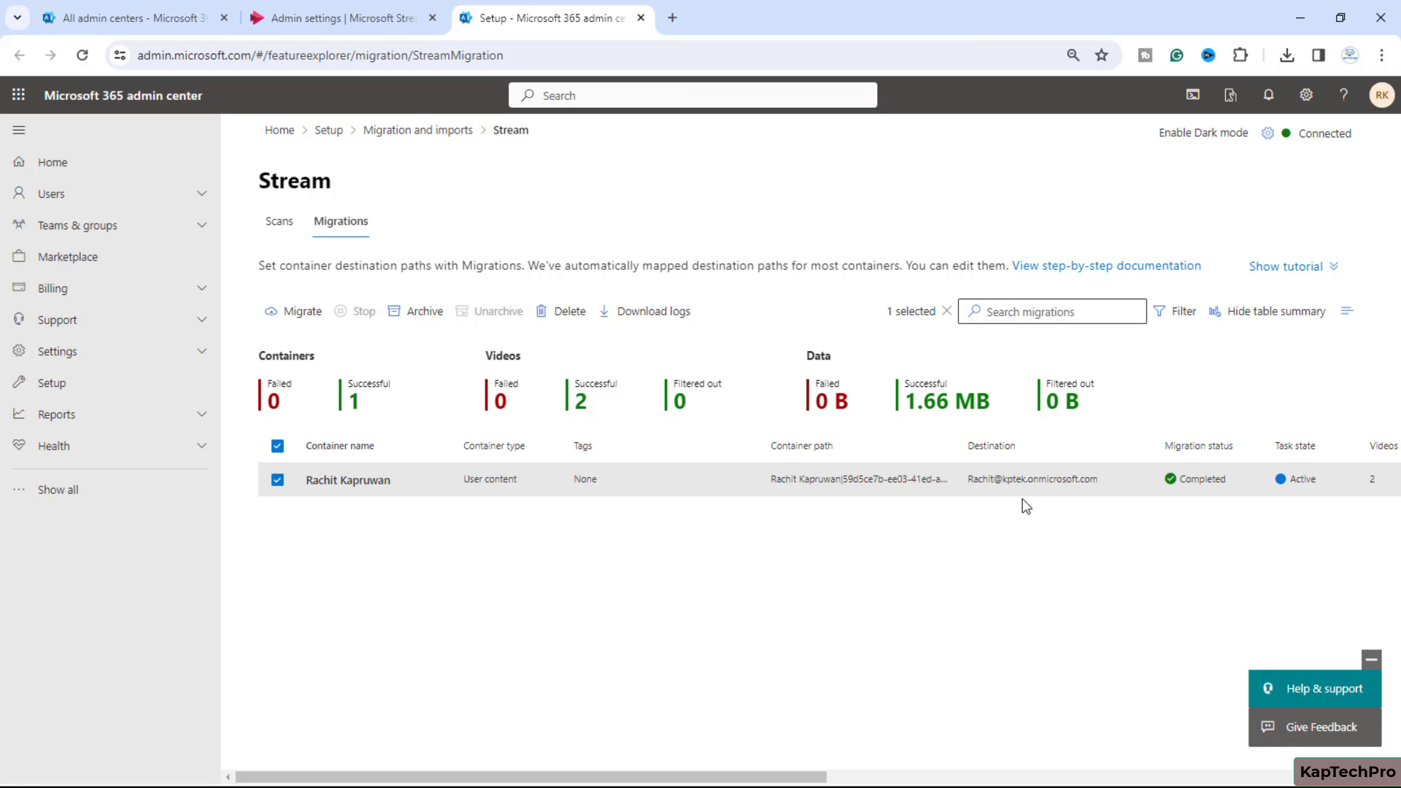
Load OneDrive in a new browser tab.
click(673, 16)
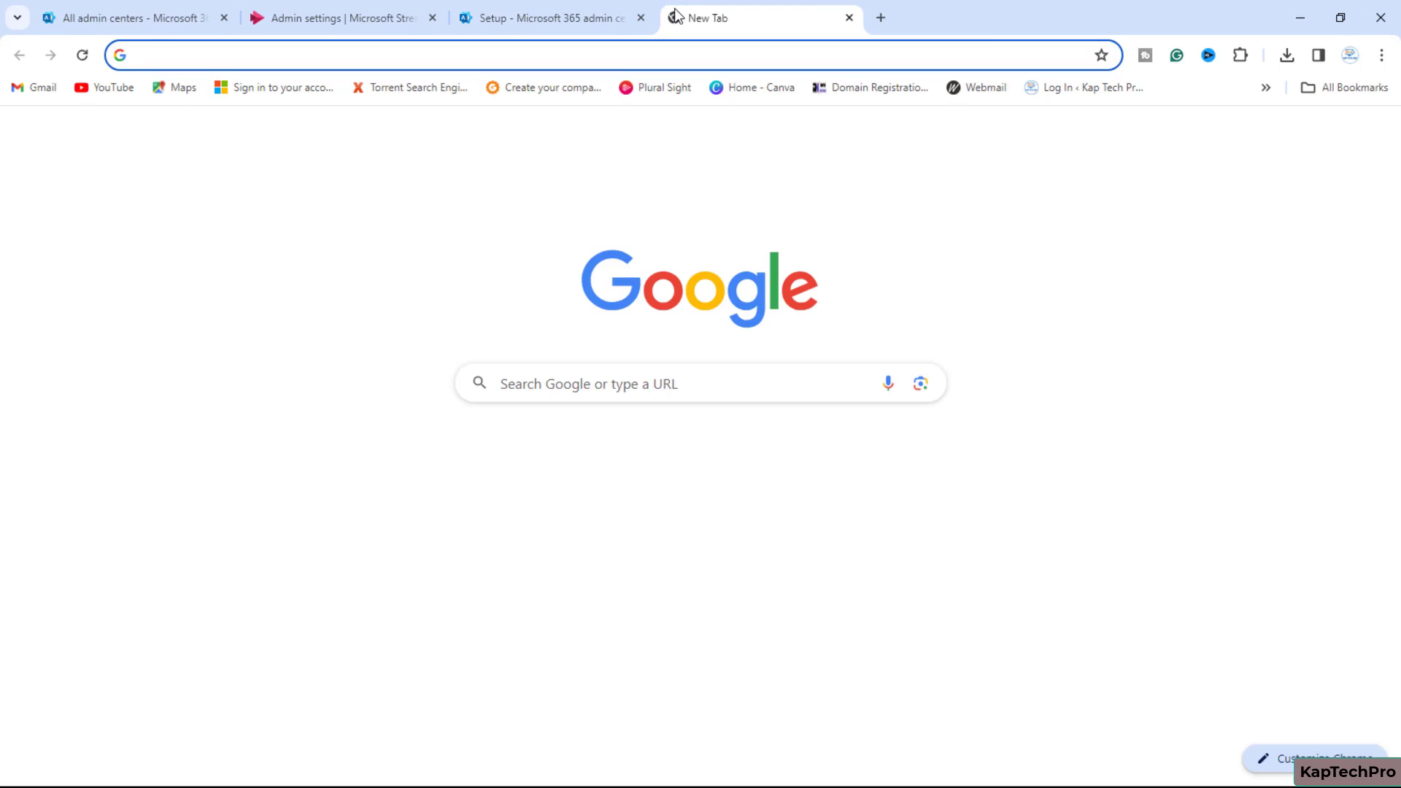
text(on)
key(Down)
key(Return)
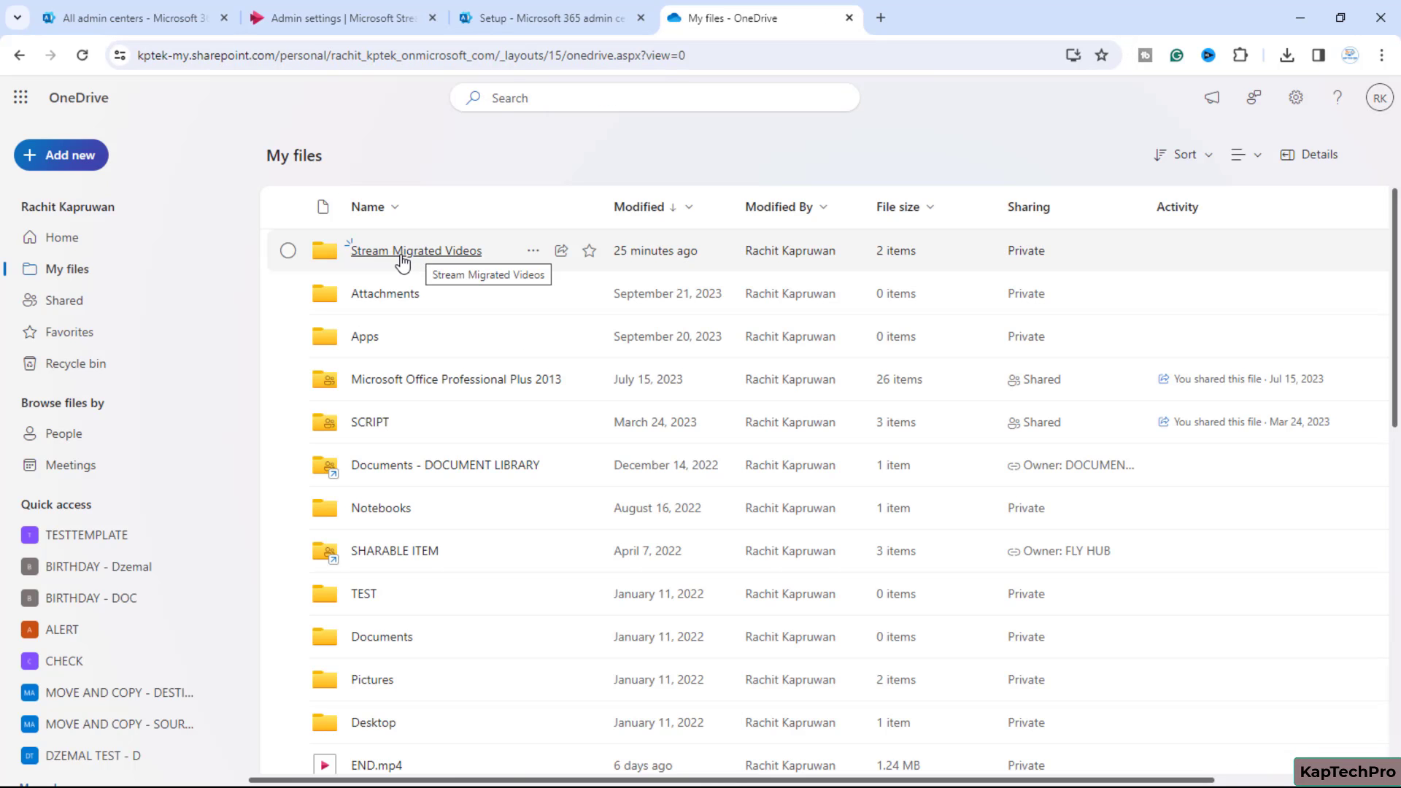
Open the Stream Migrated Videos folder and play the Add a heading video in Stream.
click(402, 252)
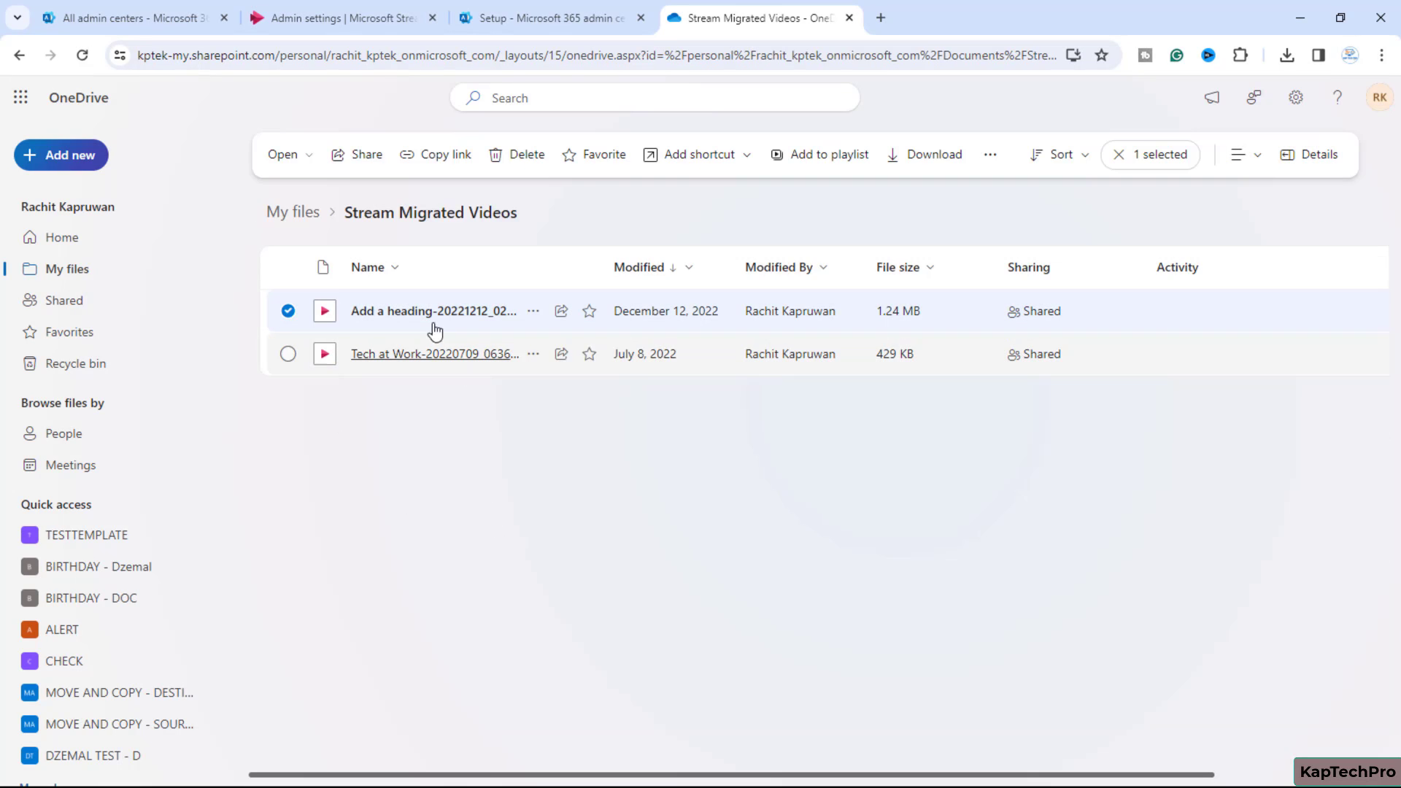
click(339, 243)
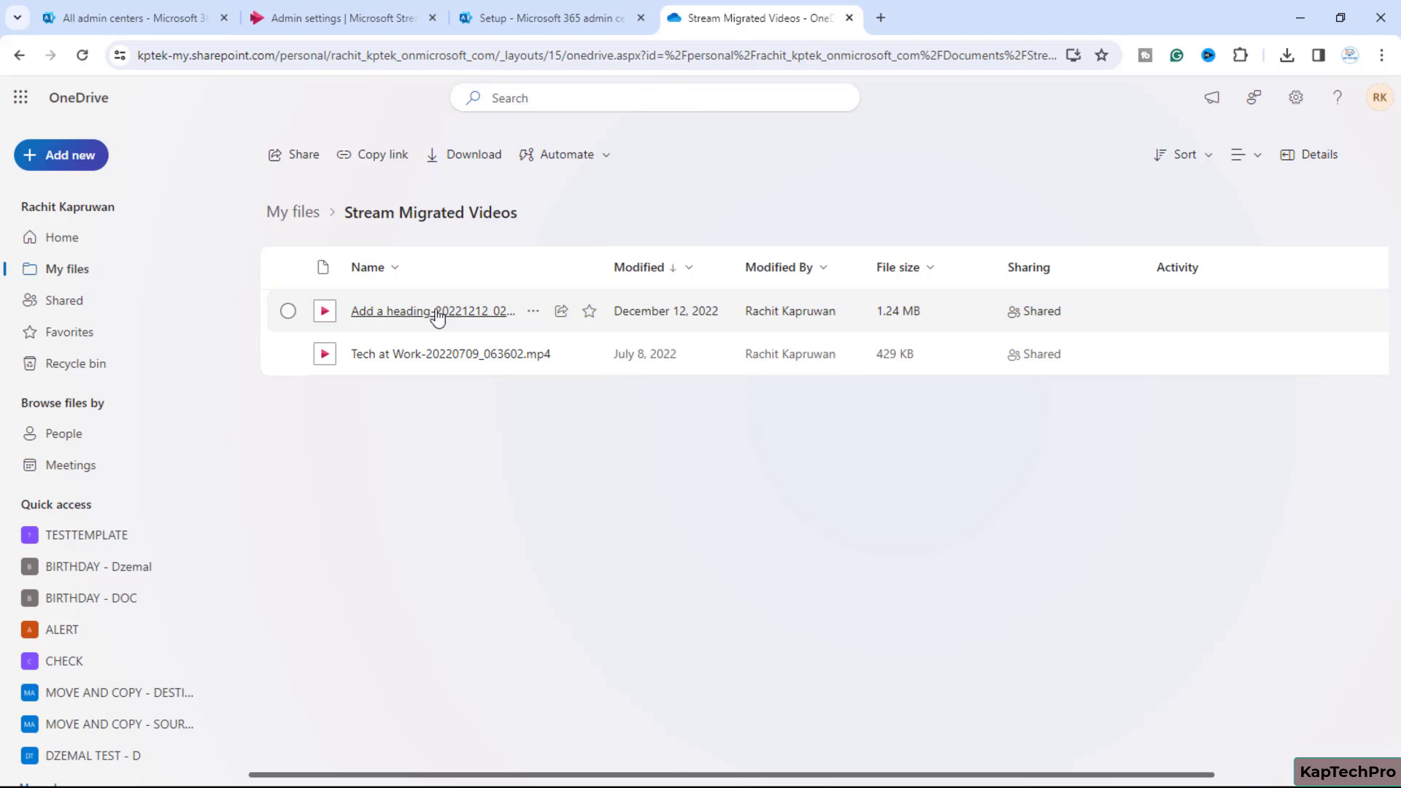
click(438, 312)
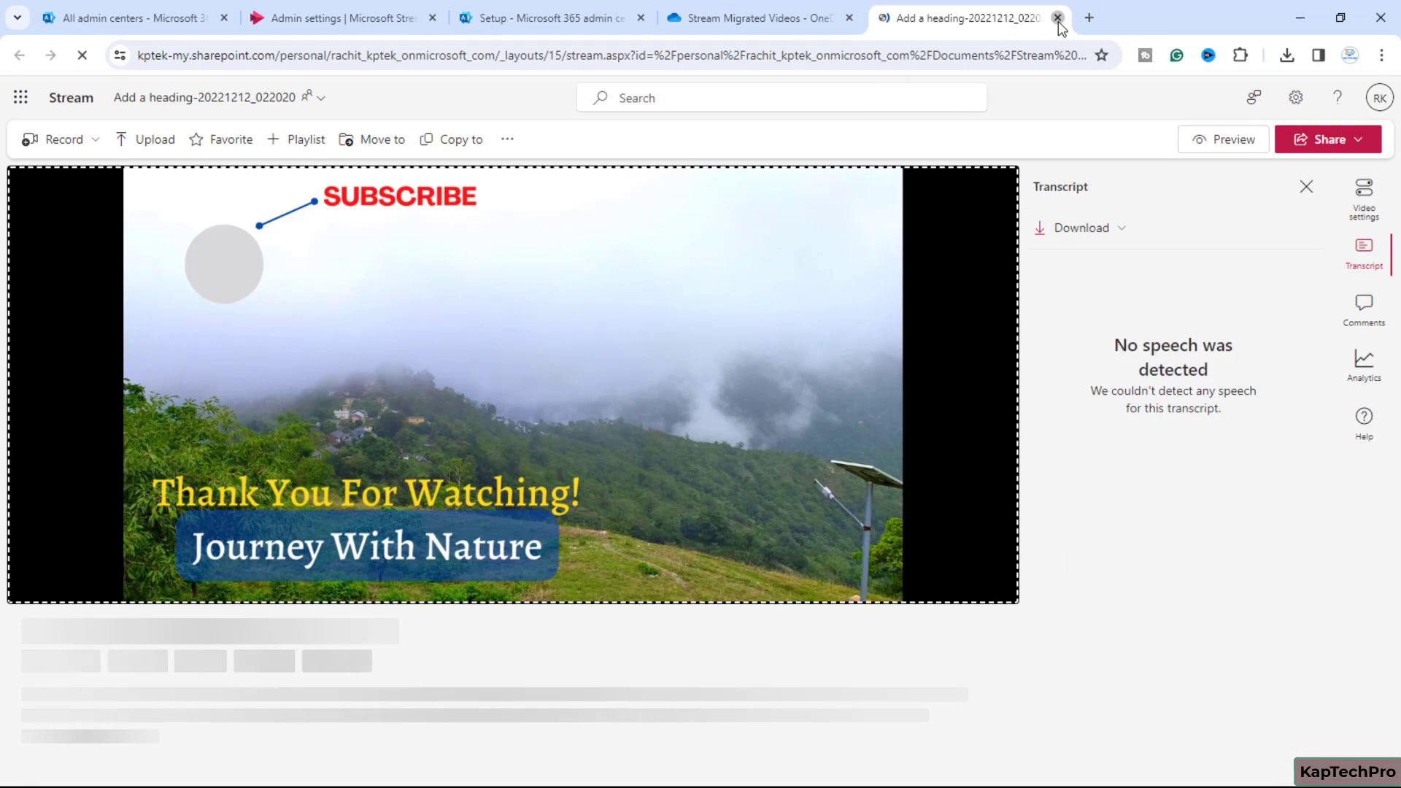
Close the first video, play the Tech at Work video in Stream, then close it to return to the folder.
click(1057, 17)
click(466, 355)
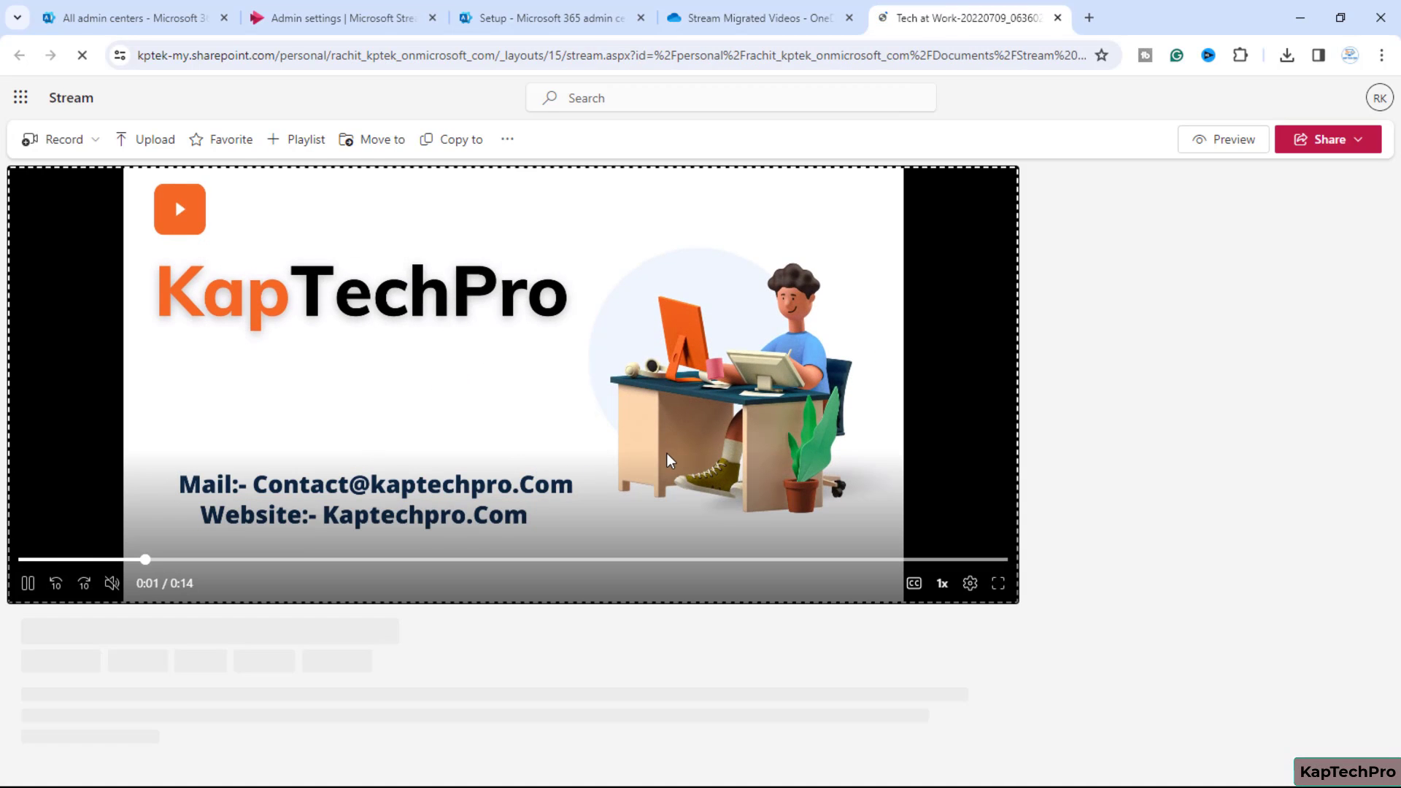
click(1057, 18)
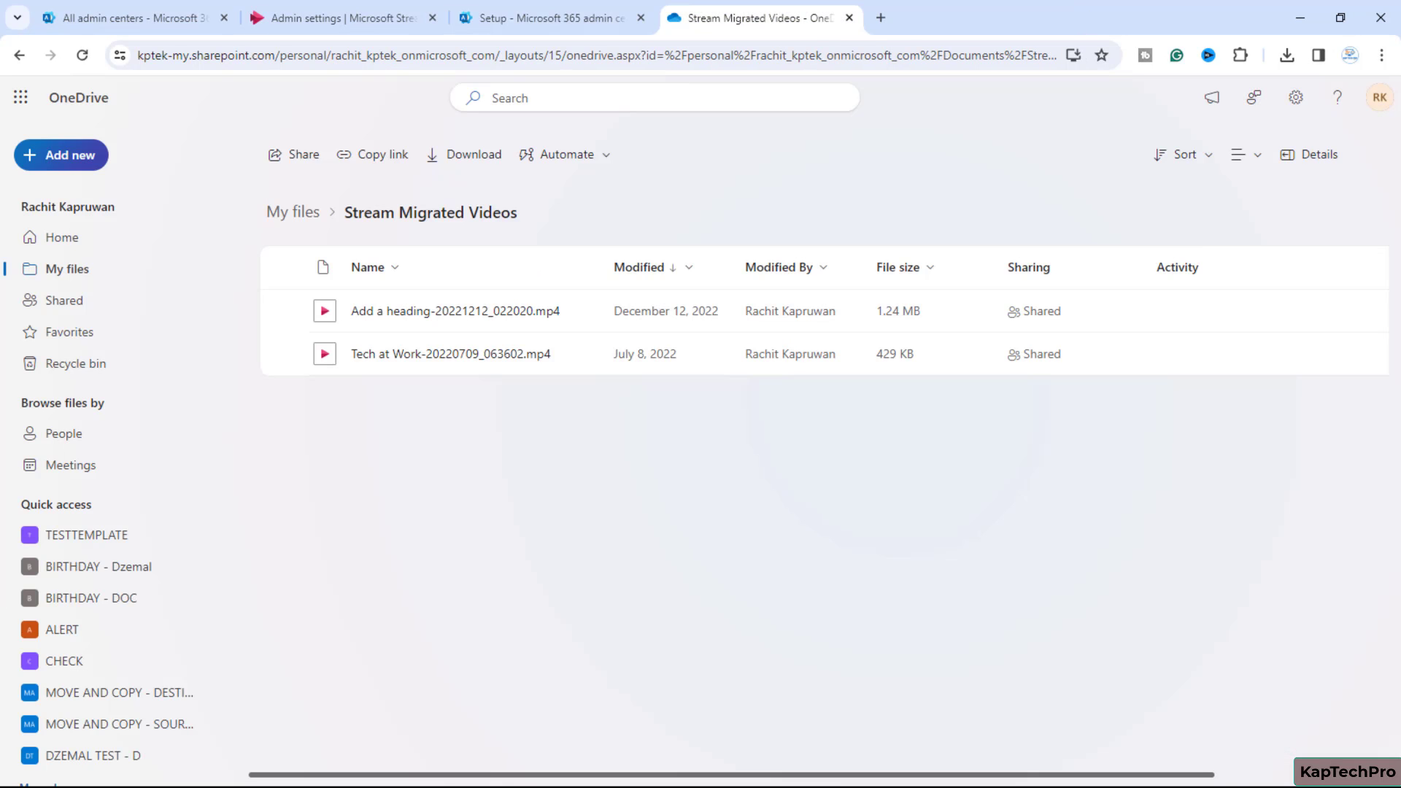